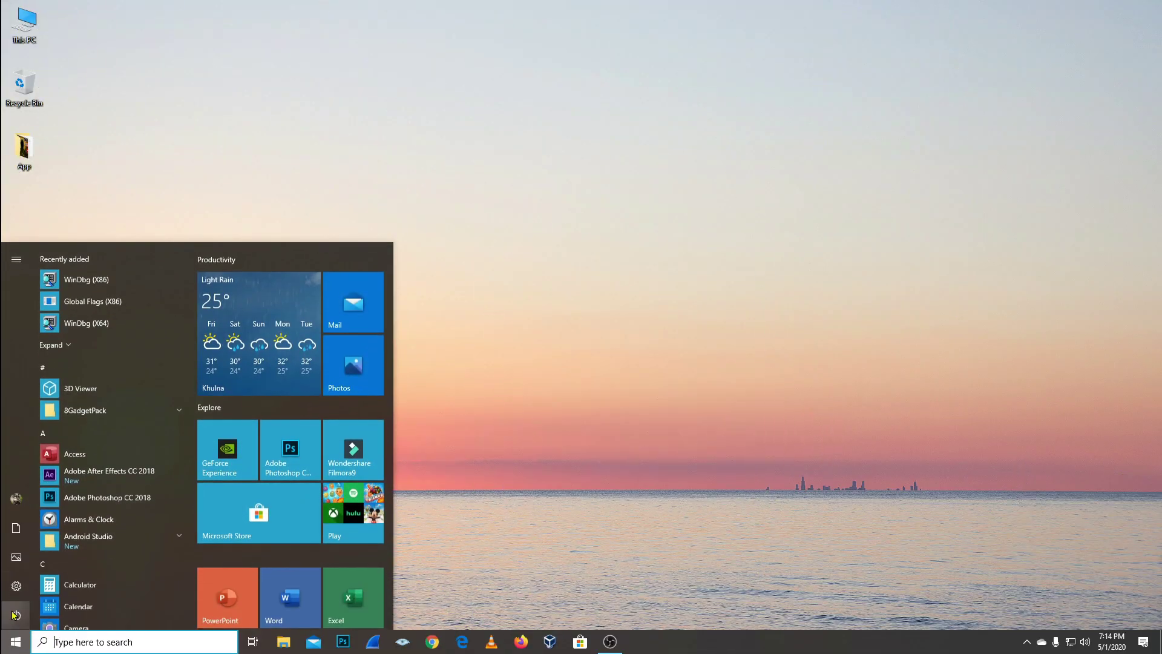
Step: Open Windows Settings from the Start menu's left rail
{"action": "mouse_move", "coordinate": [17, 595]}
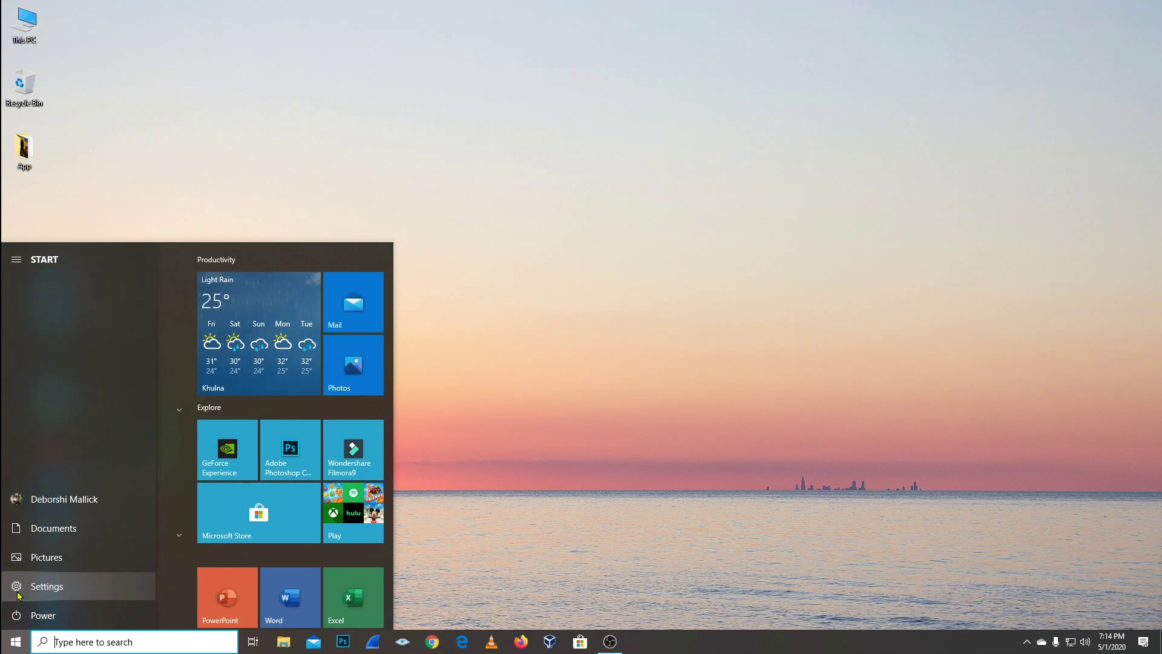
{"action": "left_click", "coordinate": [19, 595]}
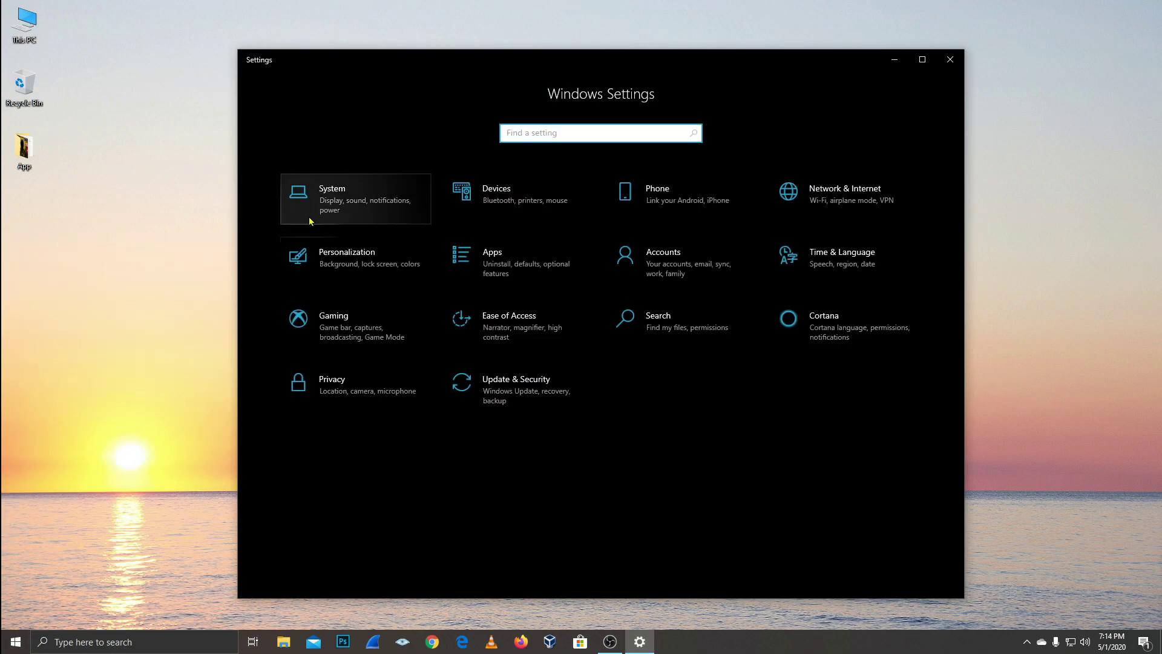
Step: Open System Display settings and select displays 2, 3 and 1 in the arrangement
{"action": "left_click", "coordinate": [376, 207]}
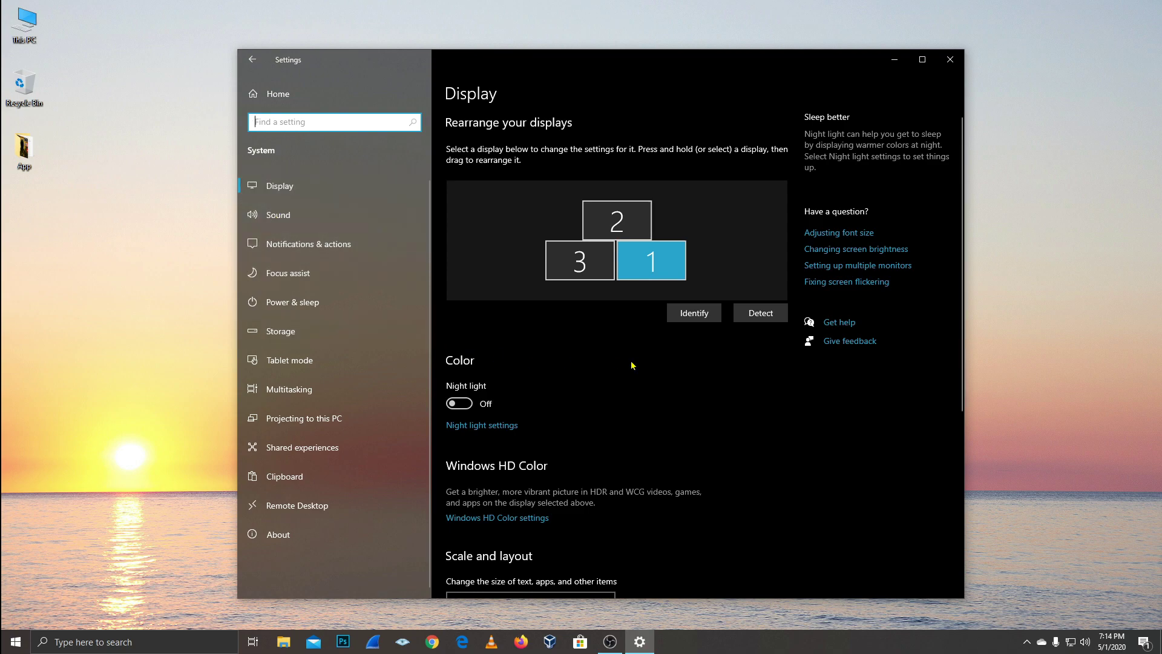
{"action": "scroll", "coordinate": [631, 326], "scroll_direction": "down", "scroll_amount": 5}
{"action": "scroll", "coordinate": [630, 327], "scroll_direction": "up", "scroll_amount": 5}
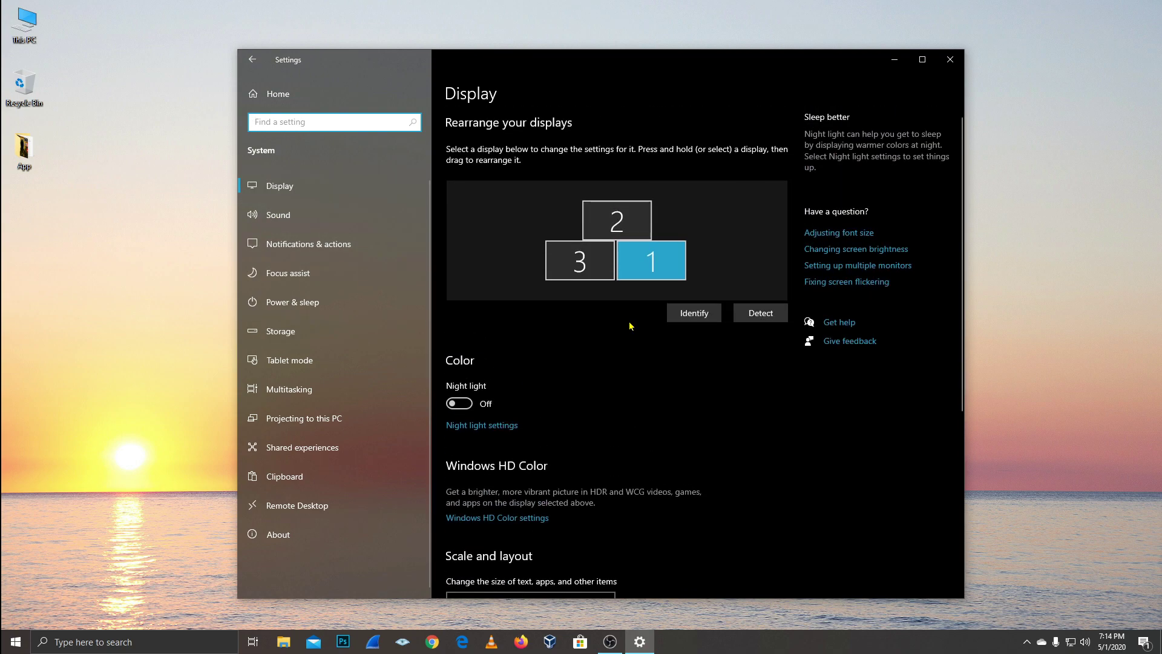
{"action": "left_click", "coordinate": [616, 221]}
{"action": "left_click", "coordinate": [601, 266]}
{"action": "left_click", "coordinate": [645, 271]}
{"action": "scroll", "coordinate": [638, 363], "scroll_direction": "down", "scroll_amount": 4}
{"action": "scroll", "coordinate": [639, 369], "scroll_direction": "up", "scroll_amount": 4}
{"action": "left_click", "coordinate": [596, 261]}
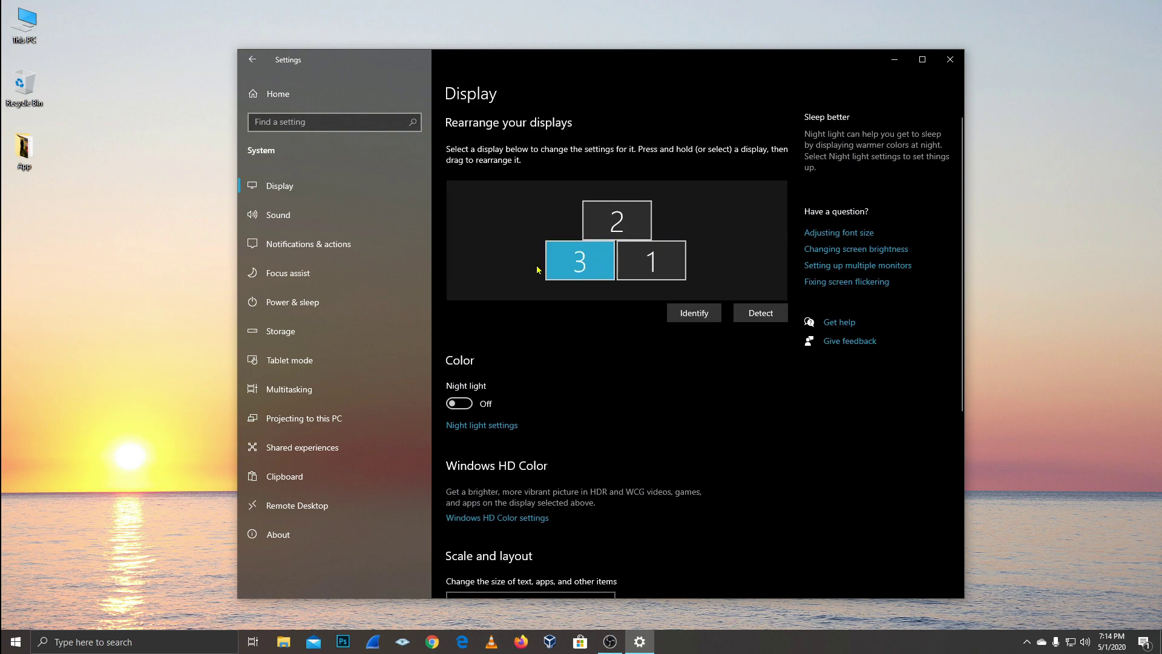
{"action": "left_click", "coordinate": [659, 269]}
Step: Select display 3, then turn Night light on and back off
{"action": "scroll", "coordinate": [618, 410], "scroll_direction": "down", "scroll_amount": 3}
{"action": "scroll", "coordinate": [617, 410], "scroll_direction": "down", "scroll_amount": 2}
{"action": "scroll", "coordinate": [462, 243], "scroll_direction": "up", "scroll_amount": 3}
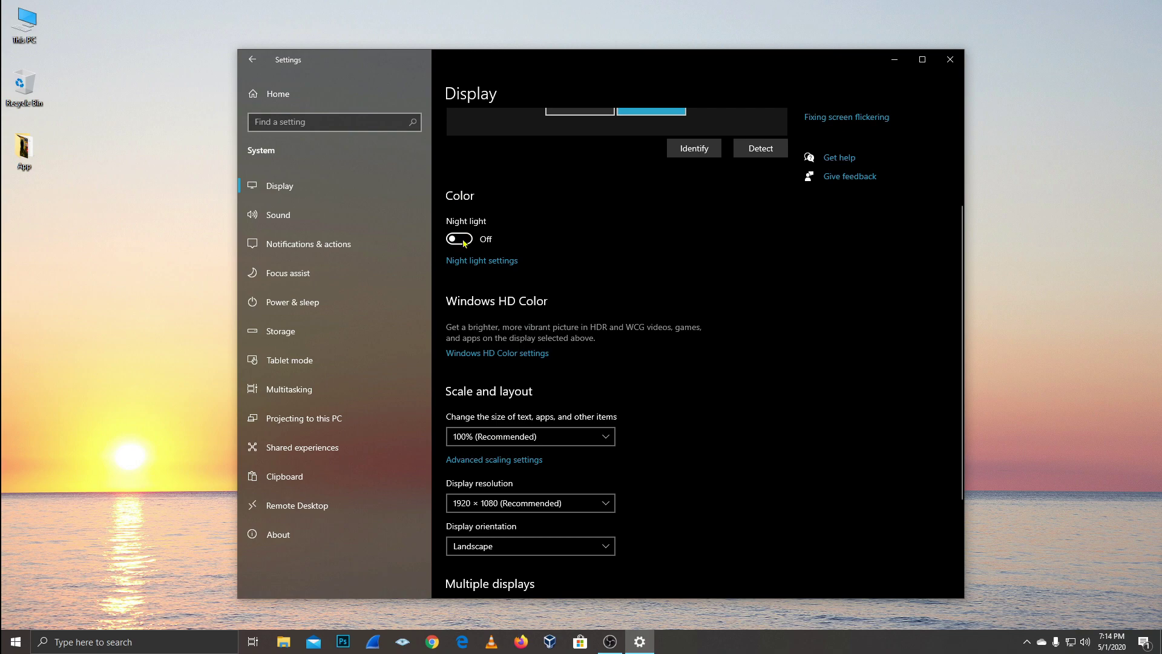
{"action": "scroll", "coordinate": [503, 245], "scroll_direction": "up", "scroll_amount": 2}
{"action": "scroll", "coordinate": [542, 242], "scroll_direction": "down", "scroll_amount": 1}
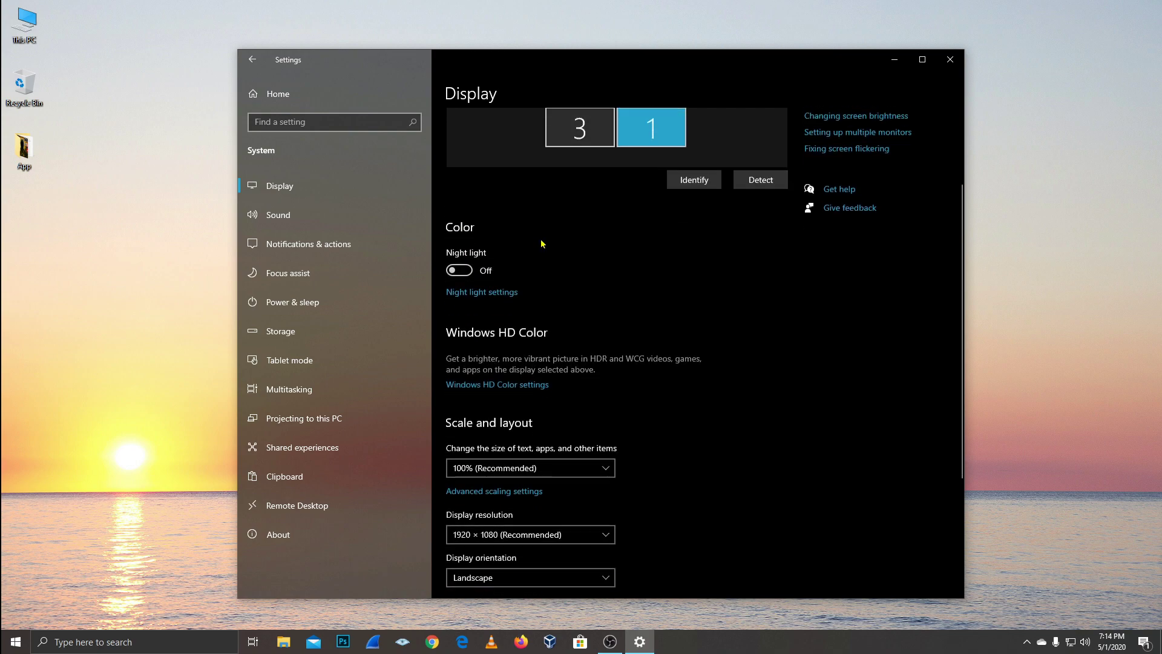
{"action": "scroll", "coordinate": [545, 241], "scroll_direction": "up", "scroll_amount": 1}
{"action": "left_click", "coordinate": [584, 191]}
{"action": "left_click", "coordinate": [470, 322]}
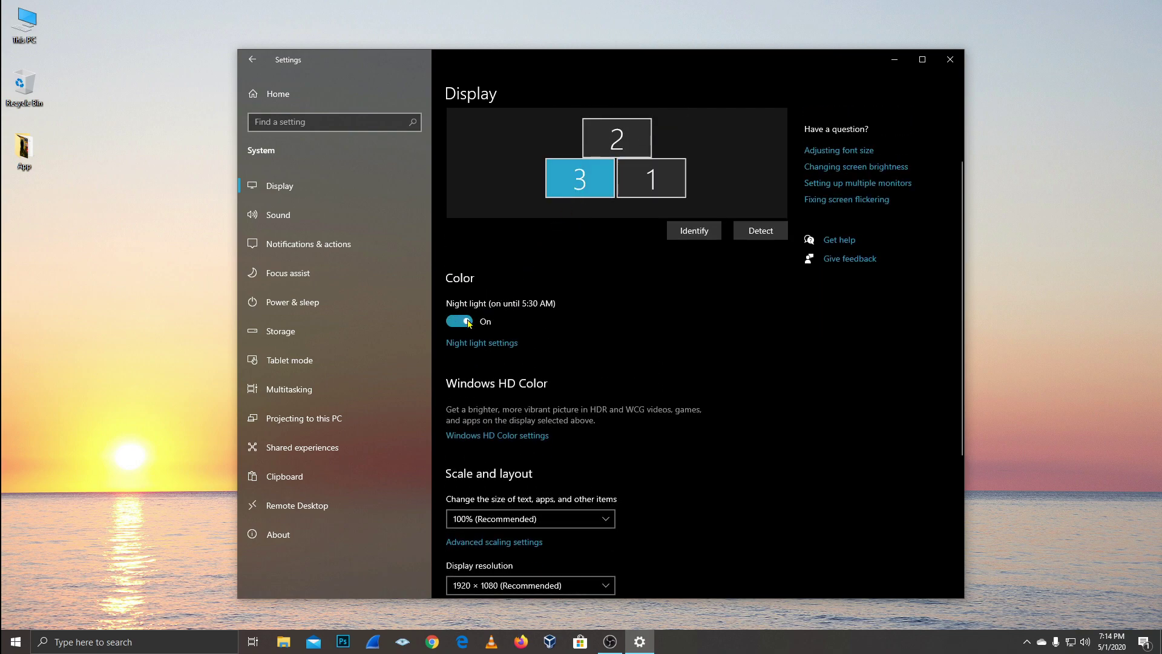
{"action": "left_click", "coordinate": [459, 322]}
Step: Try 150% text and app scaling, then restore it to 100% (Recommended)
{"action": "scroll", "coordinate": [548, 346], "scroll_direction": "down", "scroll_amount": 2}
{"action": "scroll", "coordinate": [547, 346], "scroll_direction": "down", "scroll_amount": 1}
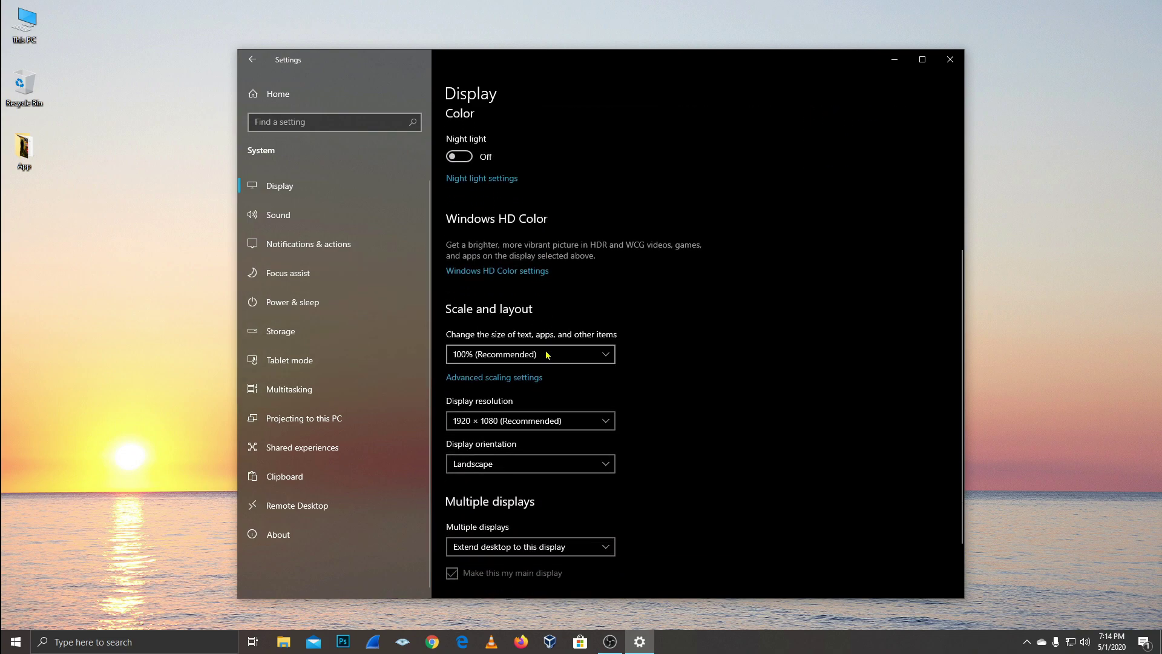
{"action": "left_click", "coordinate": [547, 355]}
{"action": "left_click", "coordinate": [532, 354]}
{"action": "left_click", "coordinate": [533, 355]}
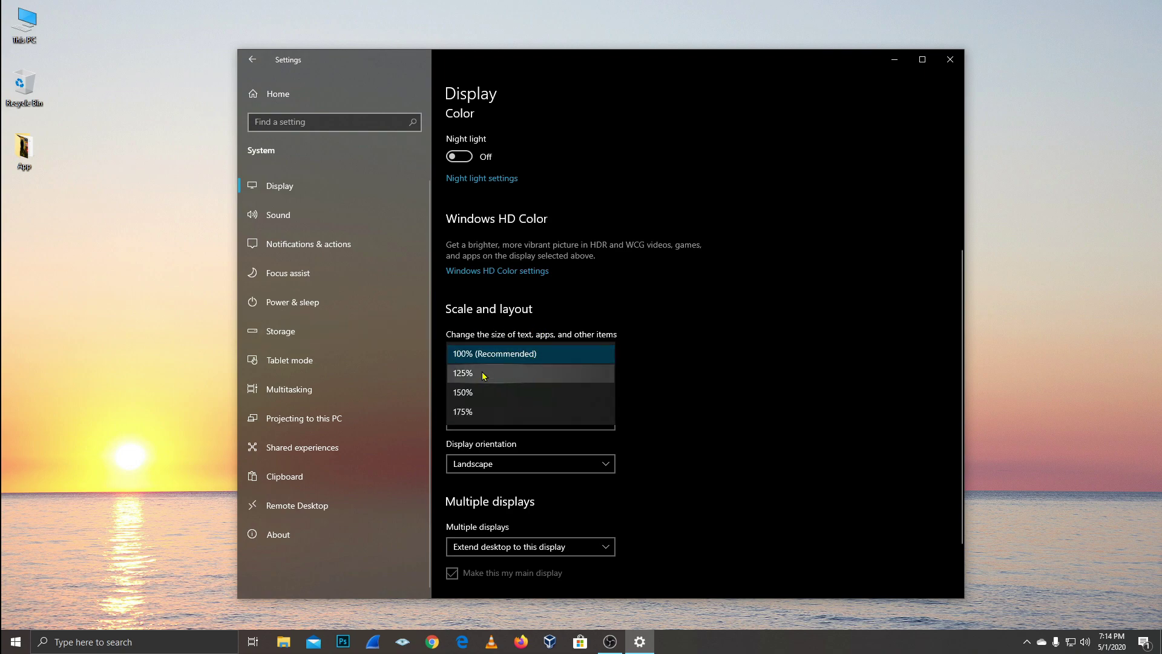
{"action": "left_click", "coordinate": [515, 392]}
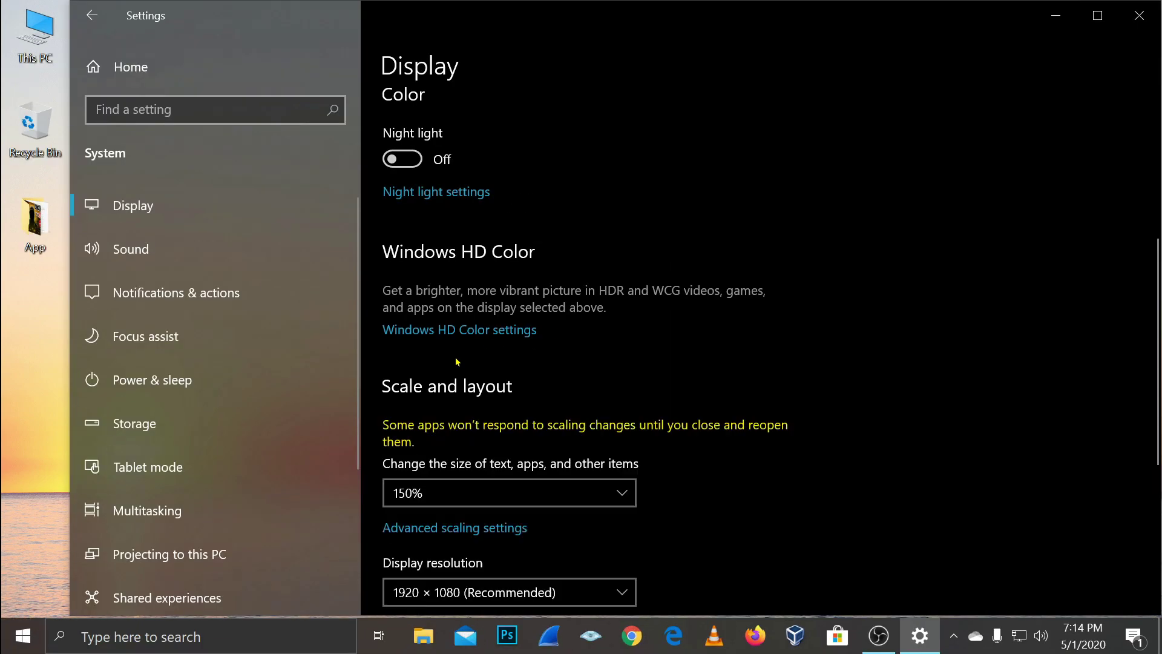
{"action": "left_click", "coordinate": [554, 506]}
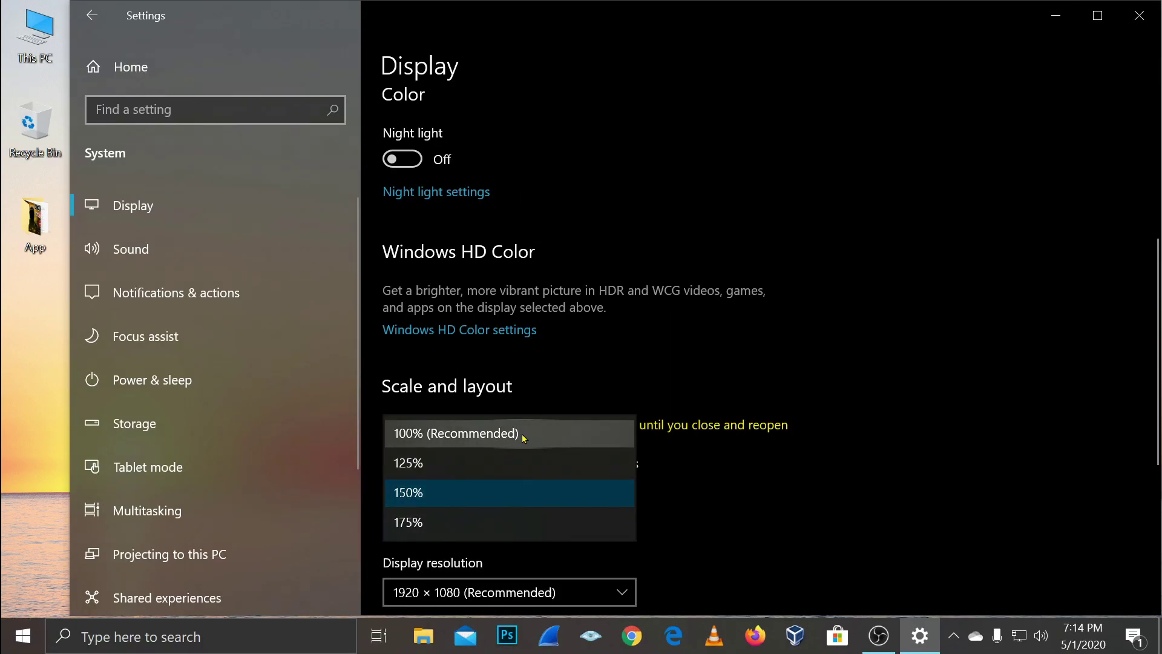
{"action": "left_click", "coordinate": [535, 437]}
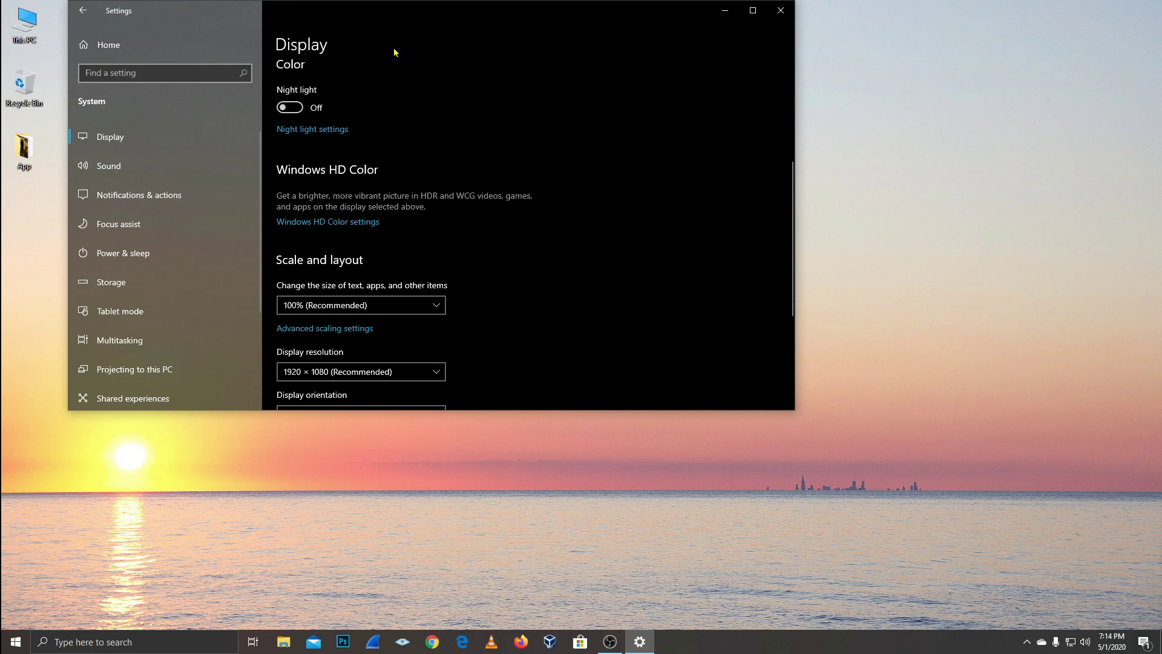
Step: Centre the Settings window, keep Landscape display orientation, and go to the Sound page
{"action": "left_click_drag", "start_coordinate": [416, 3], "coordinate": [607, 1]}
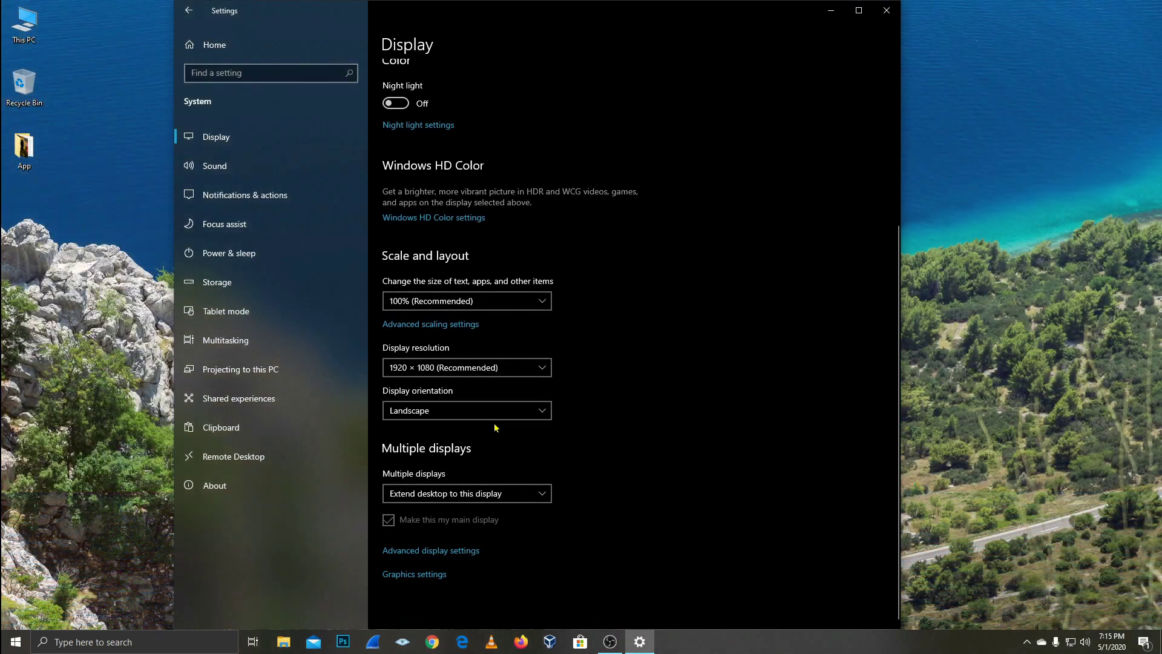
{"action": "left_click", "coordinate": [520, 415]}
{"action": "left_click", "coordinate": [613, 343]}
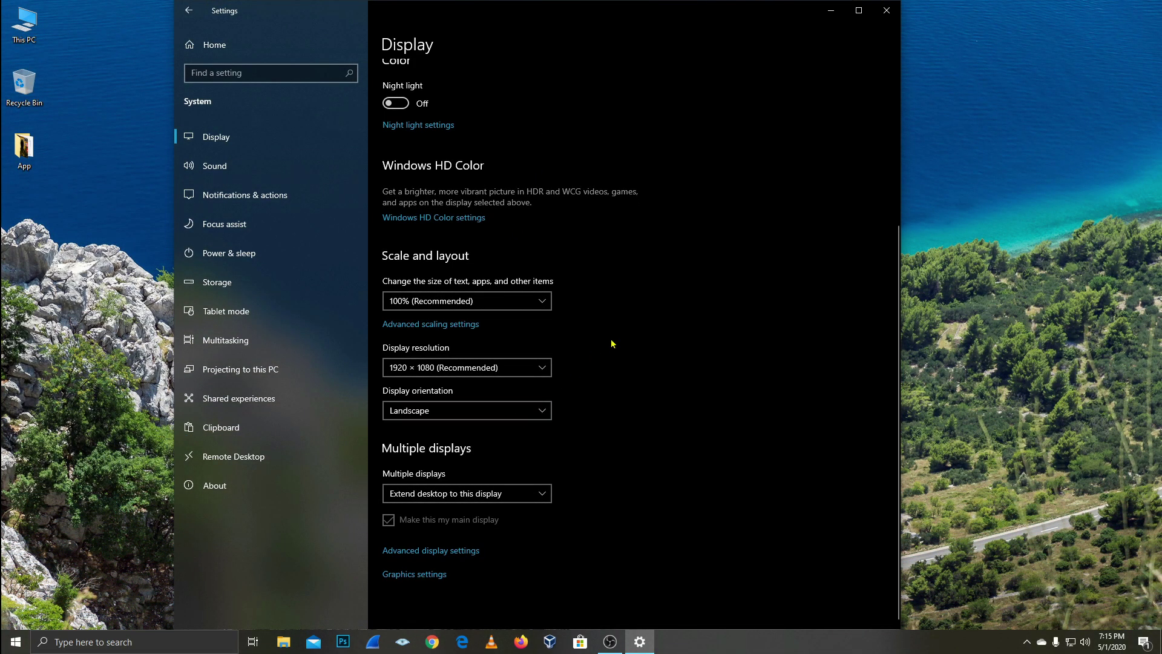
{"action": "left_click", "coordinate": [531, 416]}
{"action": "left_click", "coordinate": [626, 381]}
{"action": "scroll", "coordinate": [504, 538], "scroll_direction": "up", "scroll_amount": 5}
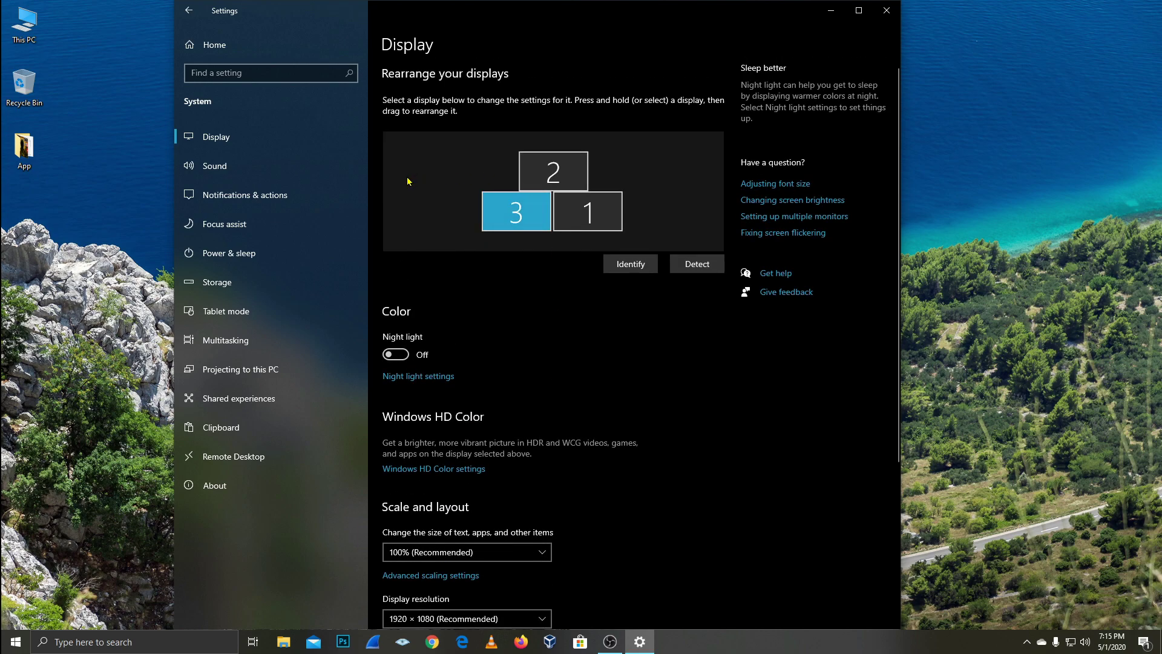
{"action": "left_click", "coordinate": [286, 175]}
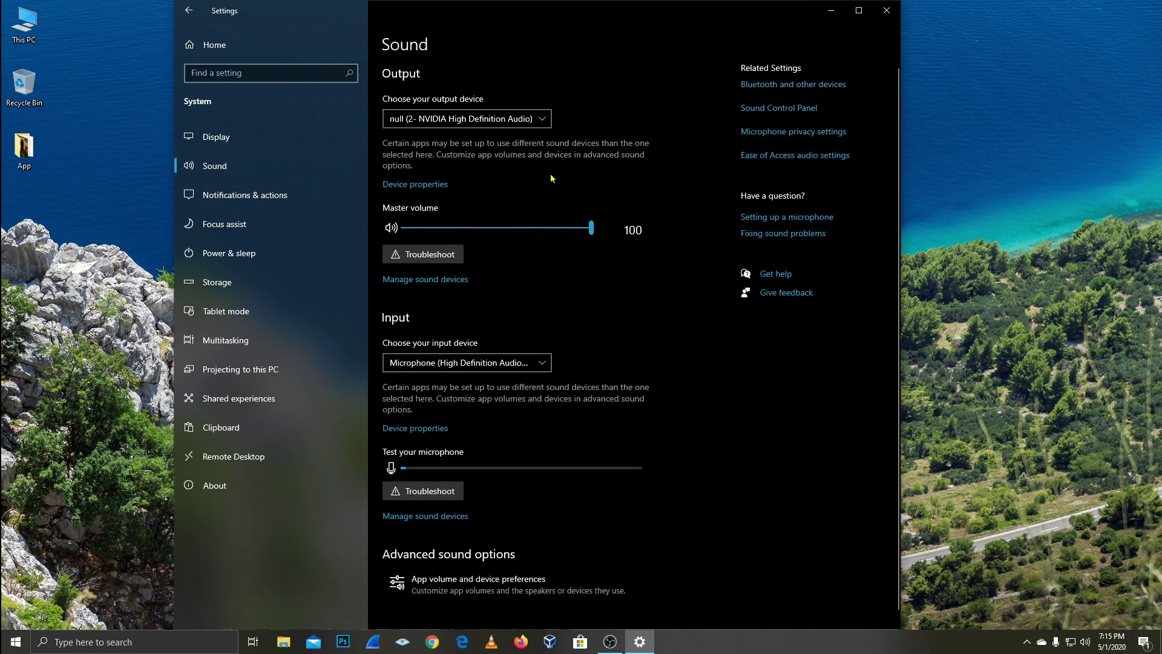
{"action": "scroll", "coordinate": [540, 178], "scroll_direction": "down", "scroll_amount": 1}
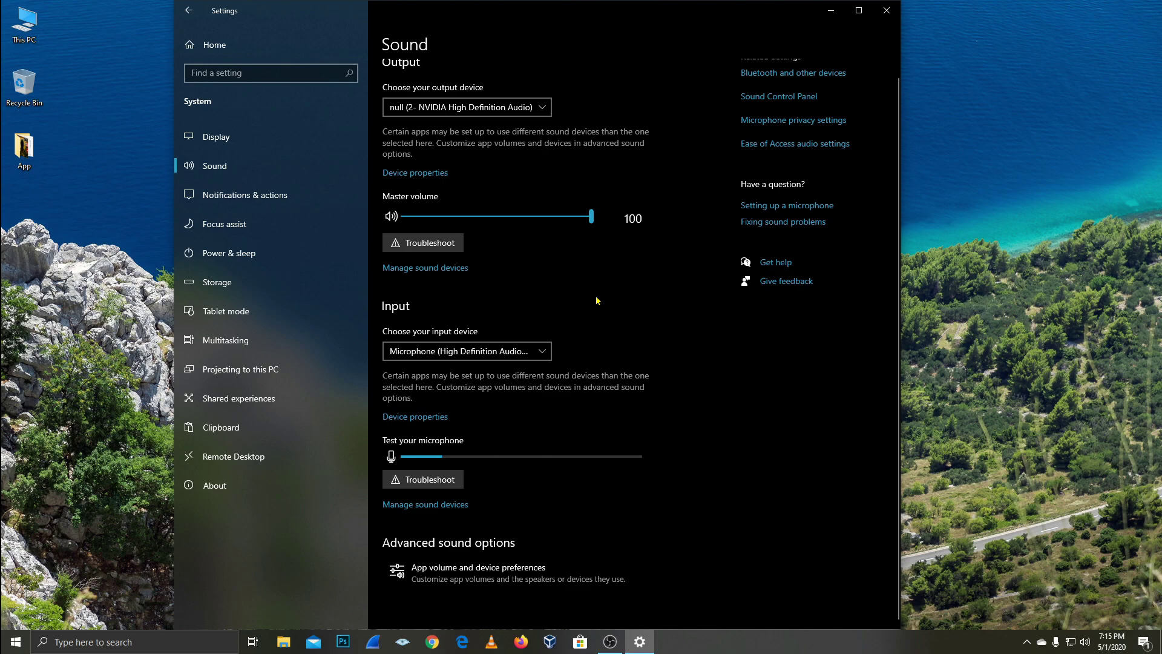
{"action": "left_click", "coordinate": [520, 107]}
{"action": "left_click", "coordinate": [622, 85]}
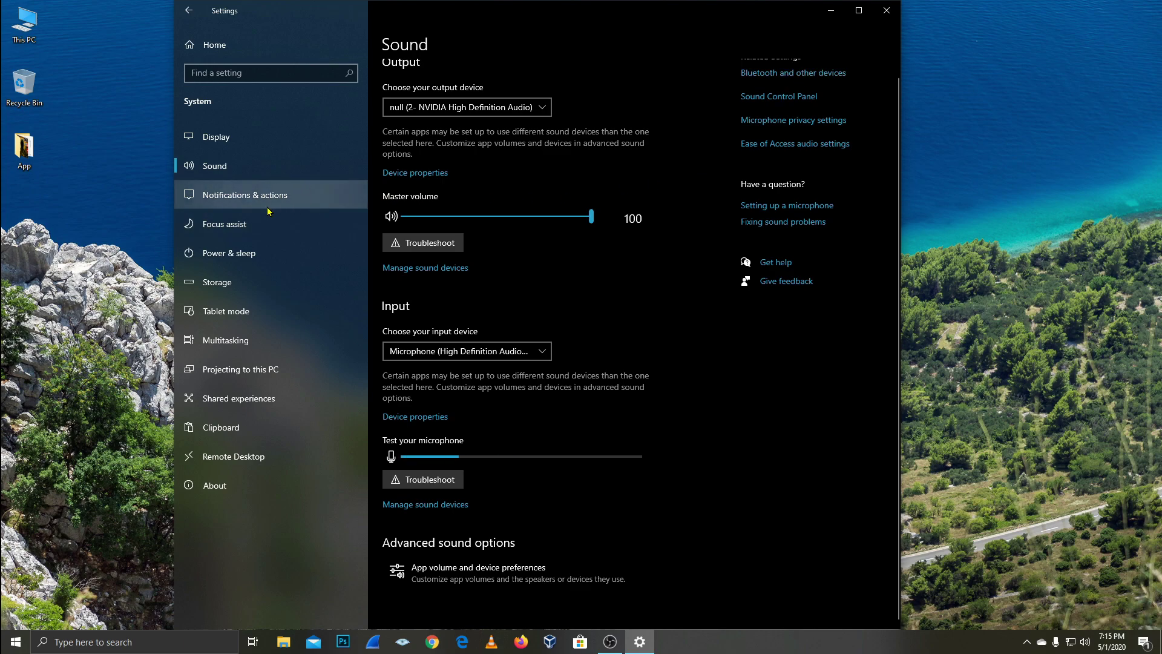
Step: View Notifications & actions and the Action Center, then move to the Focus assist page
{"action": "left_click", "coordinate": [242, 197]}
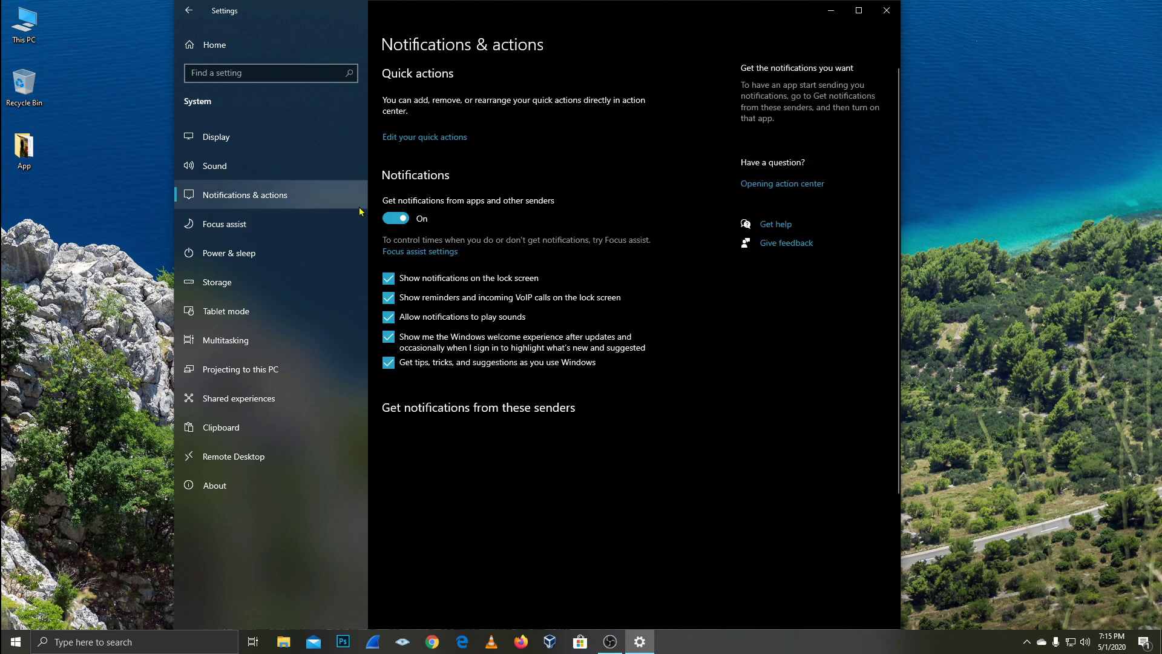
{"action": "left_click", "coordinate": [1144, 643]}
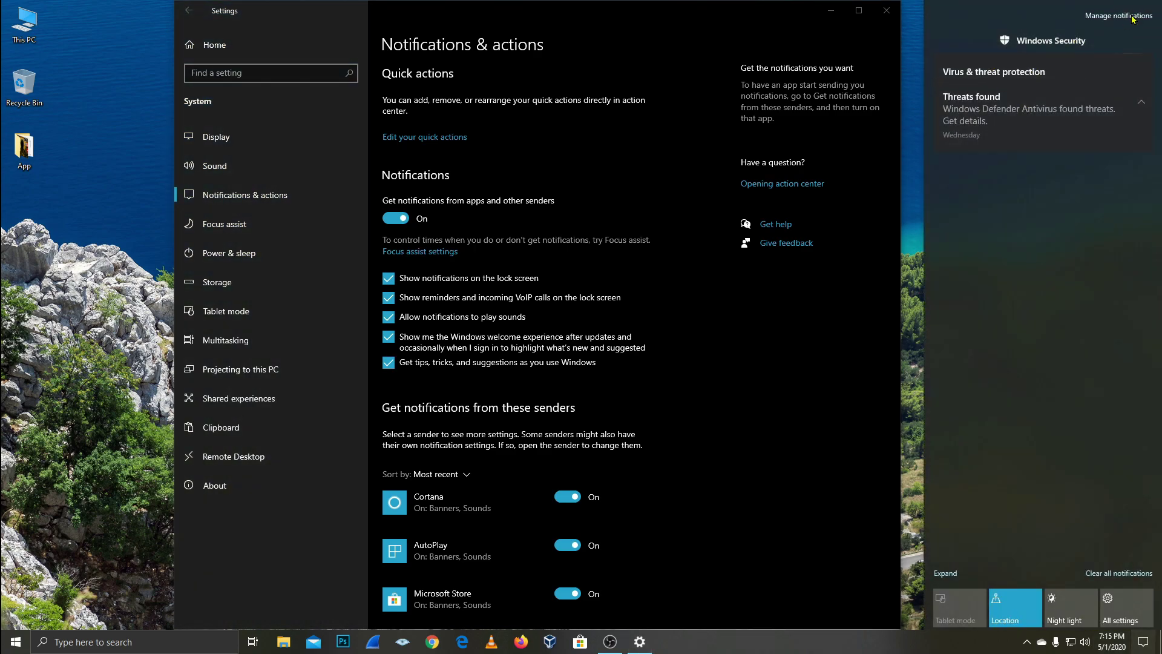
{"action": "scroll", "coordinate": [734, 226], "scroll_direction": "down", "scroll_amount": 3}
{"action": "scroll", "coordinate": [487, 398], "scroll_direction": "up", "scroll_amount": 2}
{"action": "scroll", "coordinate": [488, 398], "scroll_direction": "up", "scroll_amount": 1}
{"action": "left_click", "coordinate": [311, 223]}
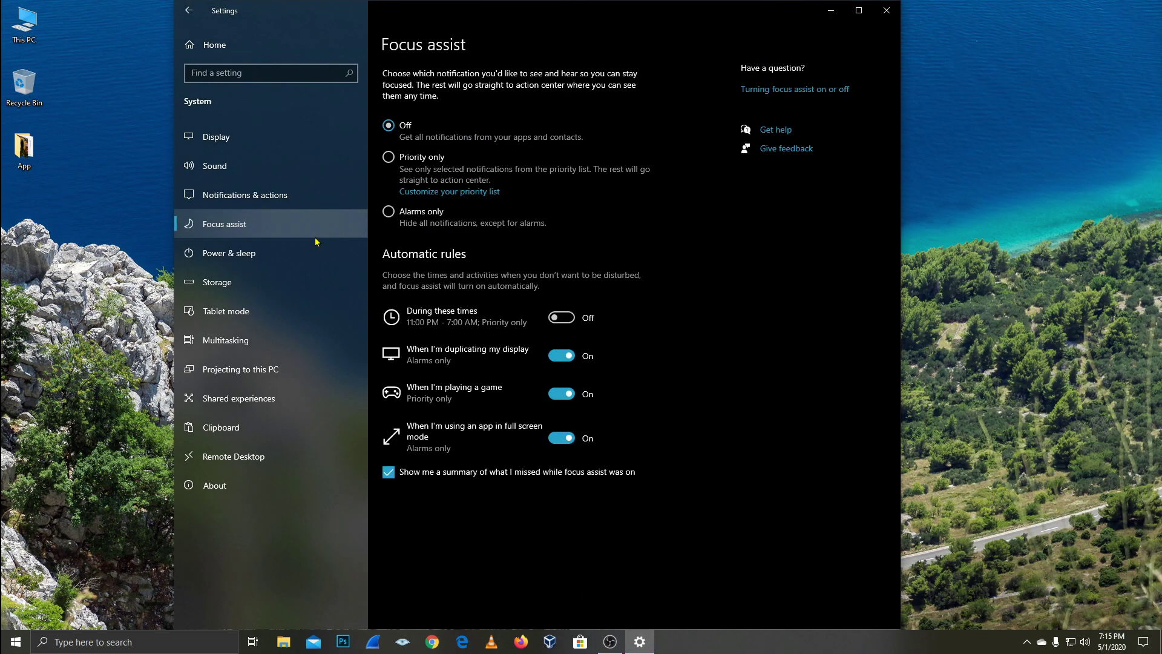
Step: Switch between Power & sleep and Focus assist, trying Alarms only before returning Focus assist to Off
{"action": "left_click", "coordinate": [268, 261]}
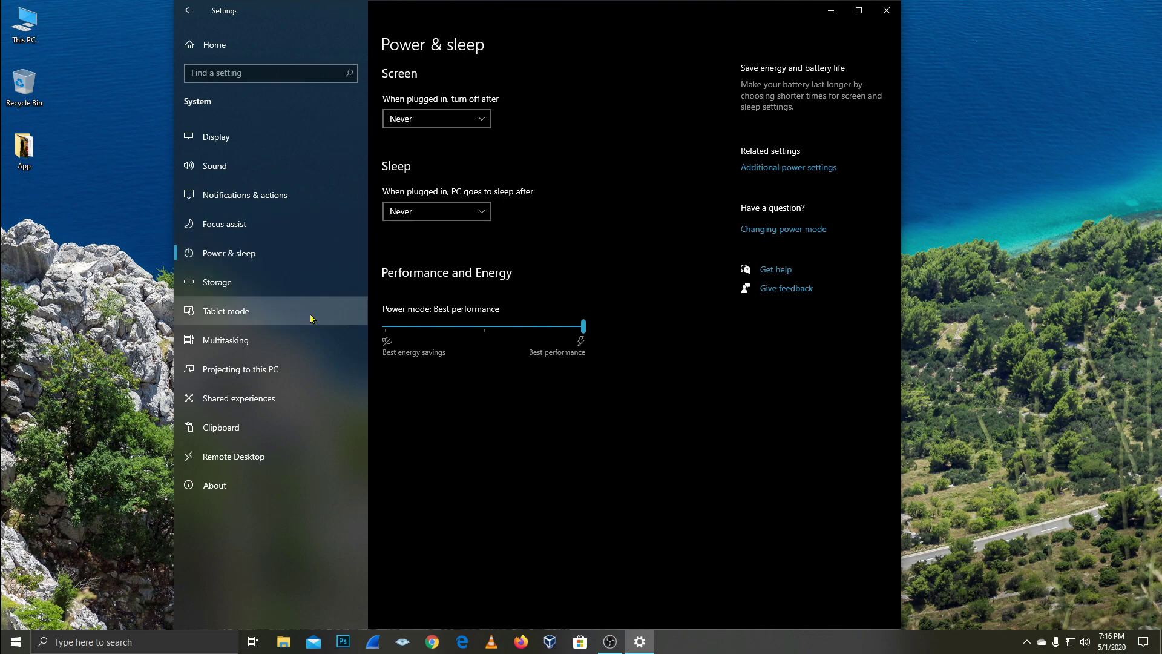
{"action": "left_click", "coordinate": [262, 228]}
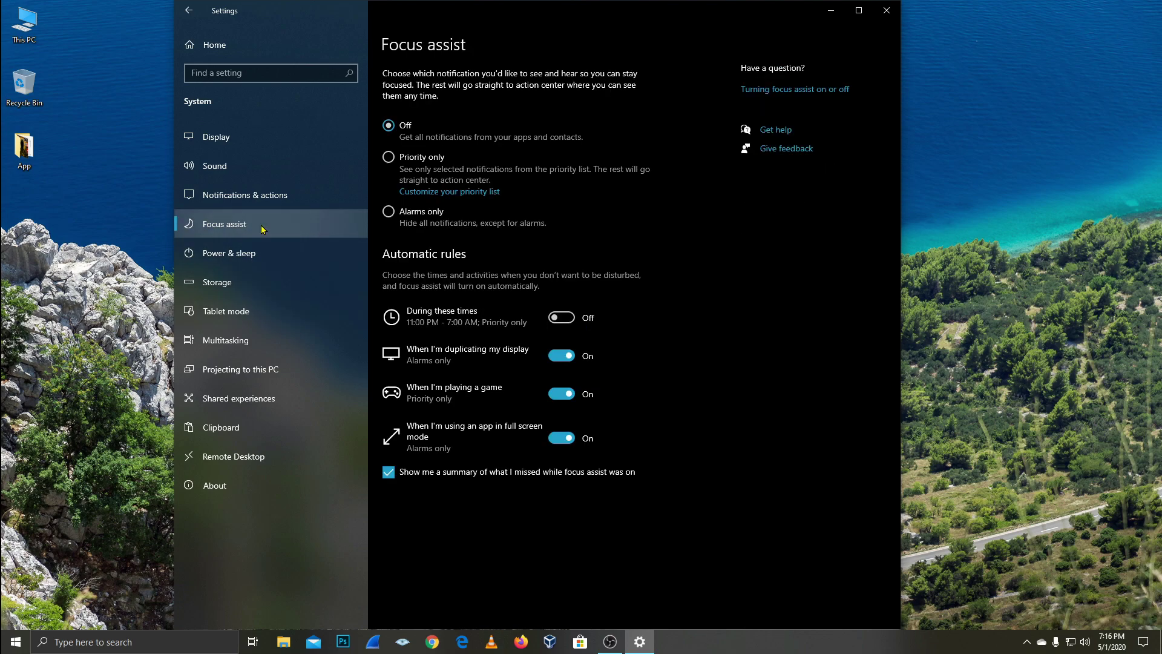
{"action": "left_click", "coordinate": [264, 254]}
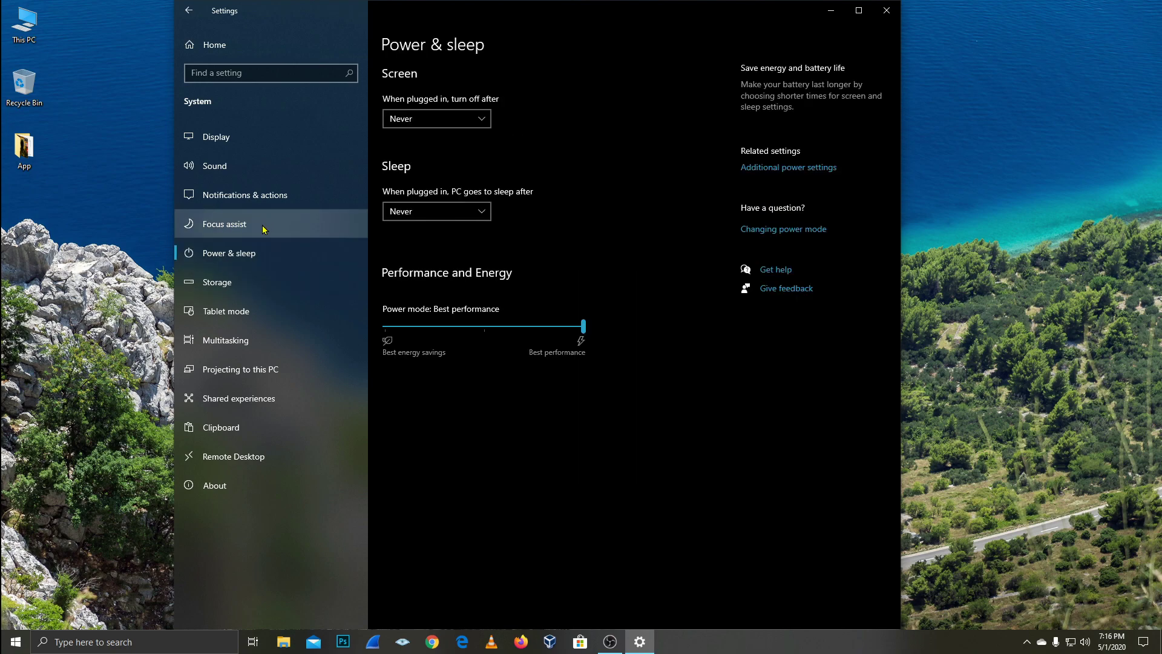
{"action": "left_click", "coordinate": [265, 230]}
{"action": "left_click", "coordinate": [417, 219]}
{"action": "left_click", "coordinate": [396, 126]}
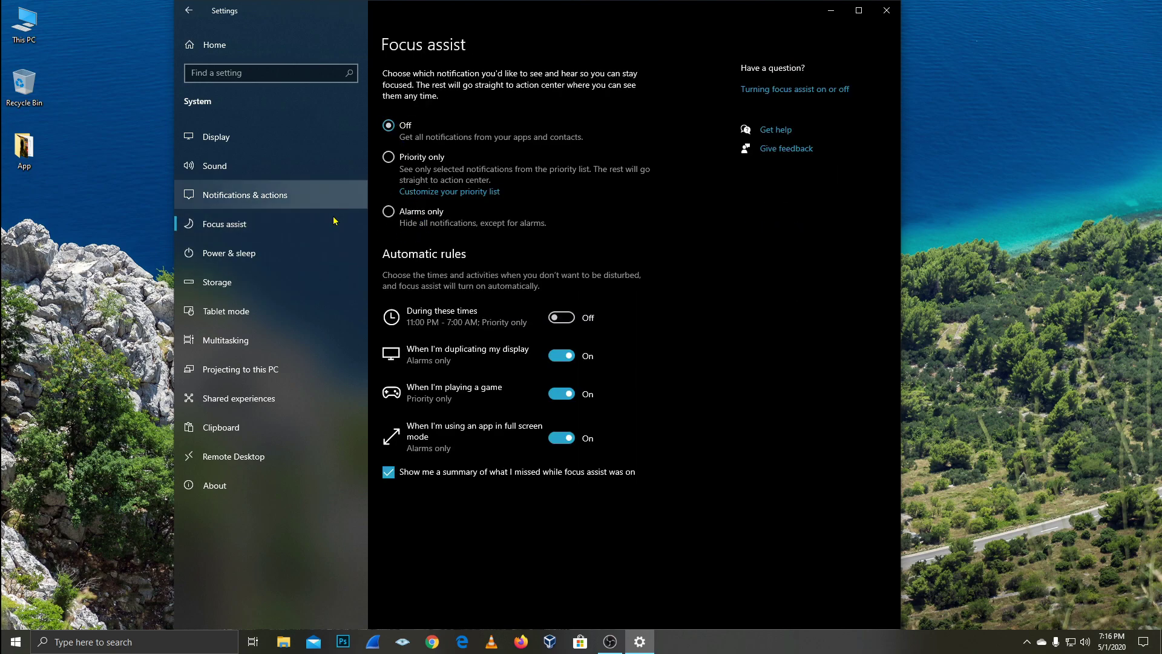
Step: Keep the screen turn-off time at Never in Power & sleep, then view Storage
{"action": "left_click", "coordinate": [291, 252]}
{"action": "left_click", "coordinate": [484, 119]}
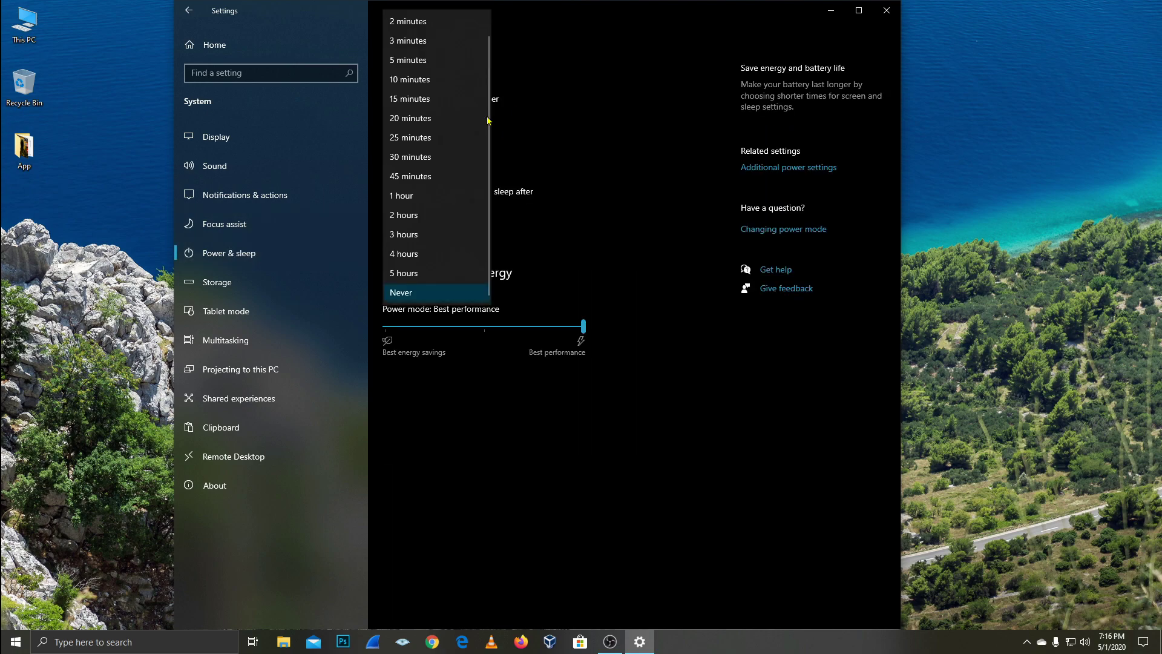
{"action": "left_click", "coordinate": [584, 184]}
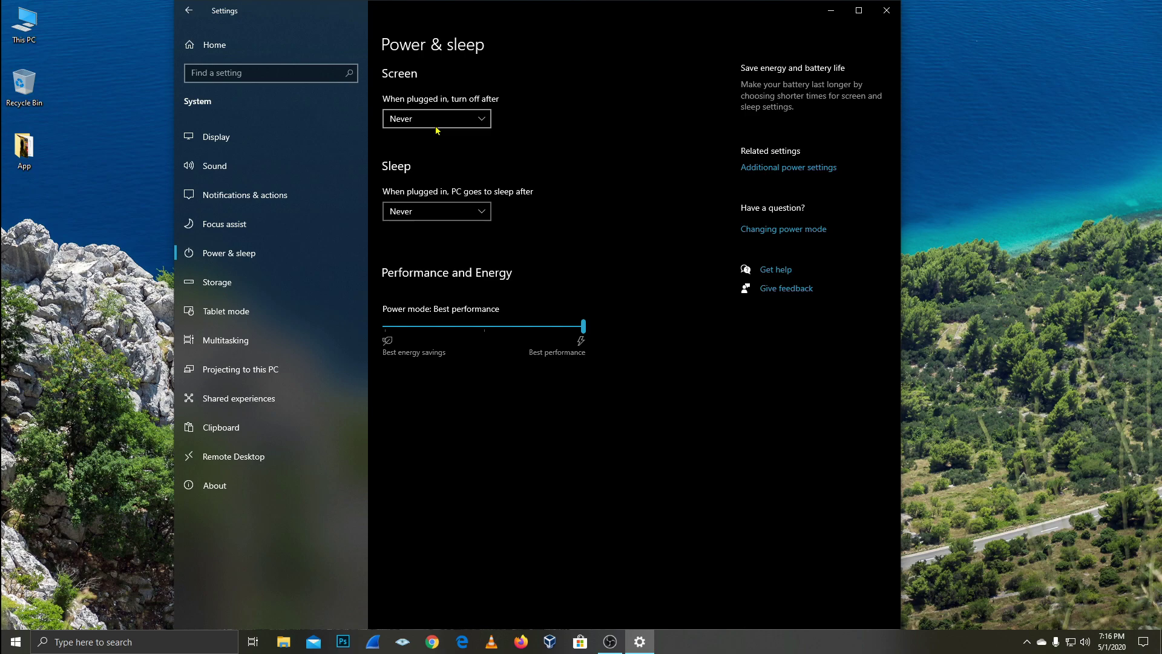
{"action": "left_click", "coordinate": [480, 123]}
{"action": "left_click", "coordinate": [571, 124]}
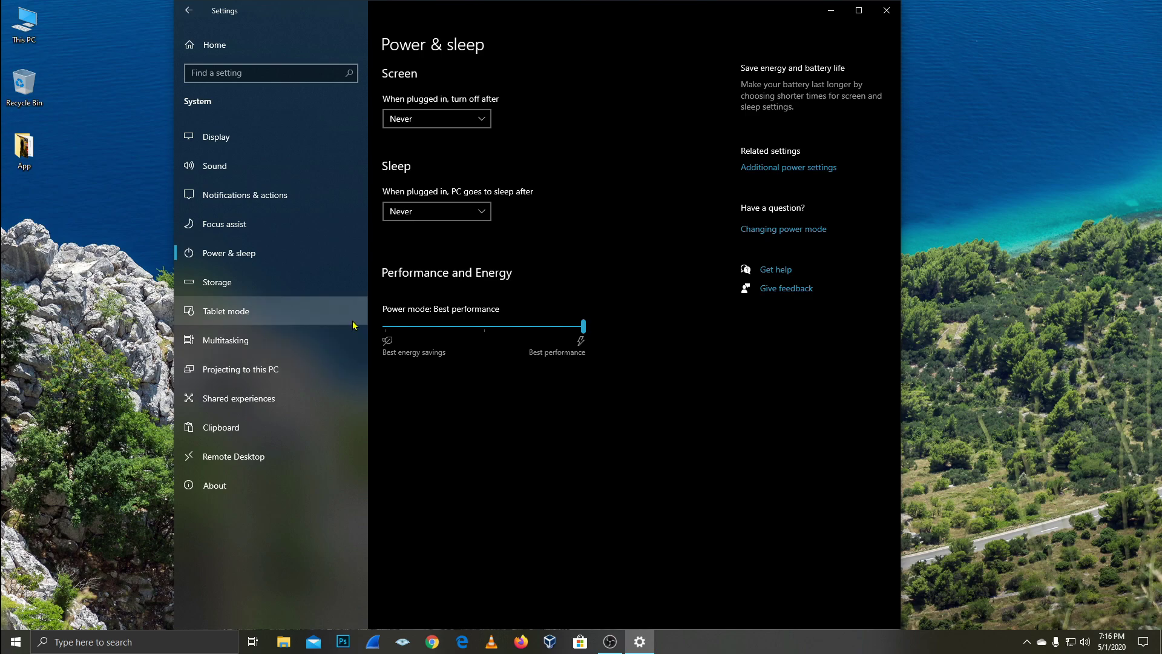
{"action": "left_click", "coordinate": [331, 282]}
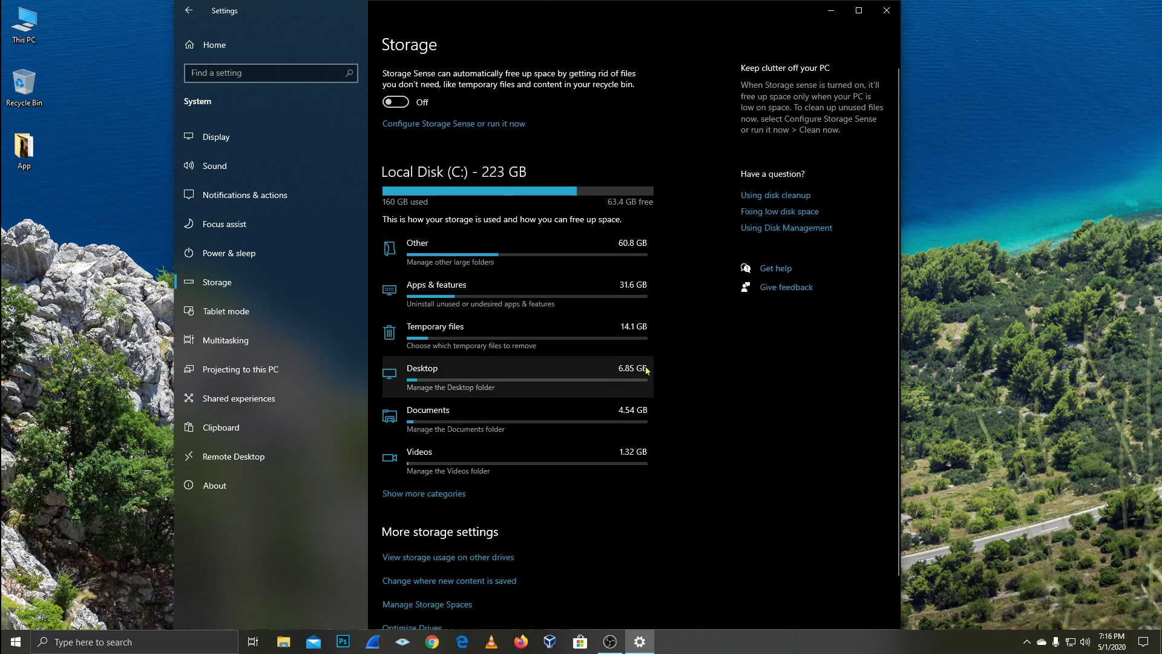
Step: Preview the Temporary files cleanup list, return to Storage, then view Tablet mode settings
{"action": "left_click", "coordinate": [647, 346]}
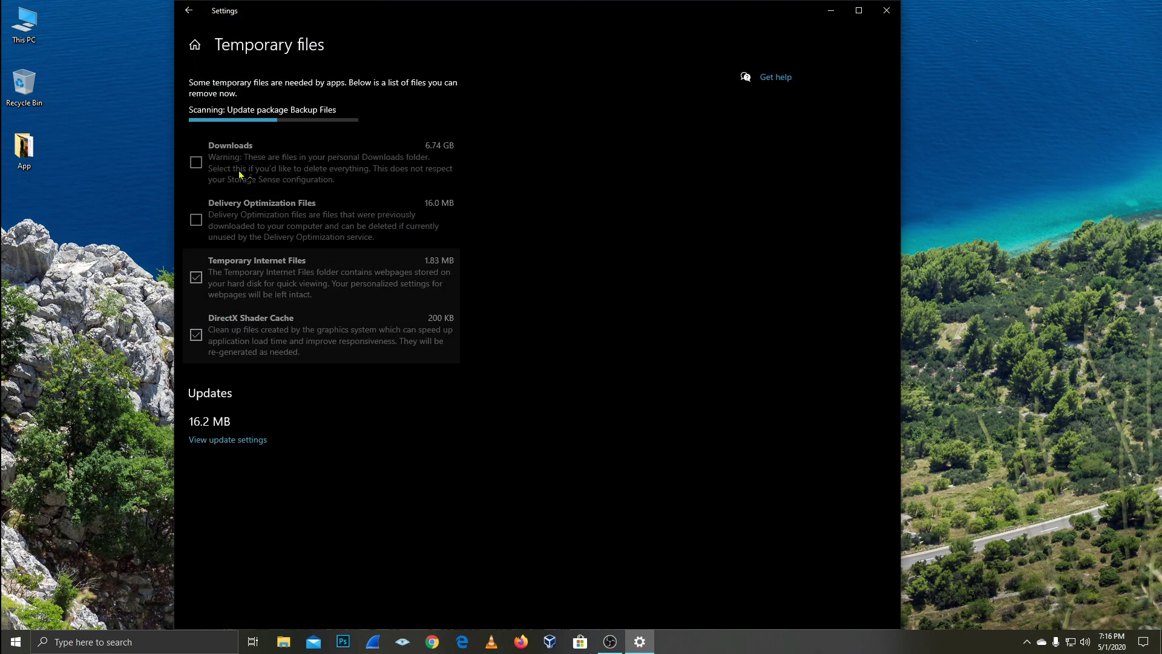
{"action": "left_click", "coordinate": [193, 19]}
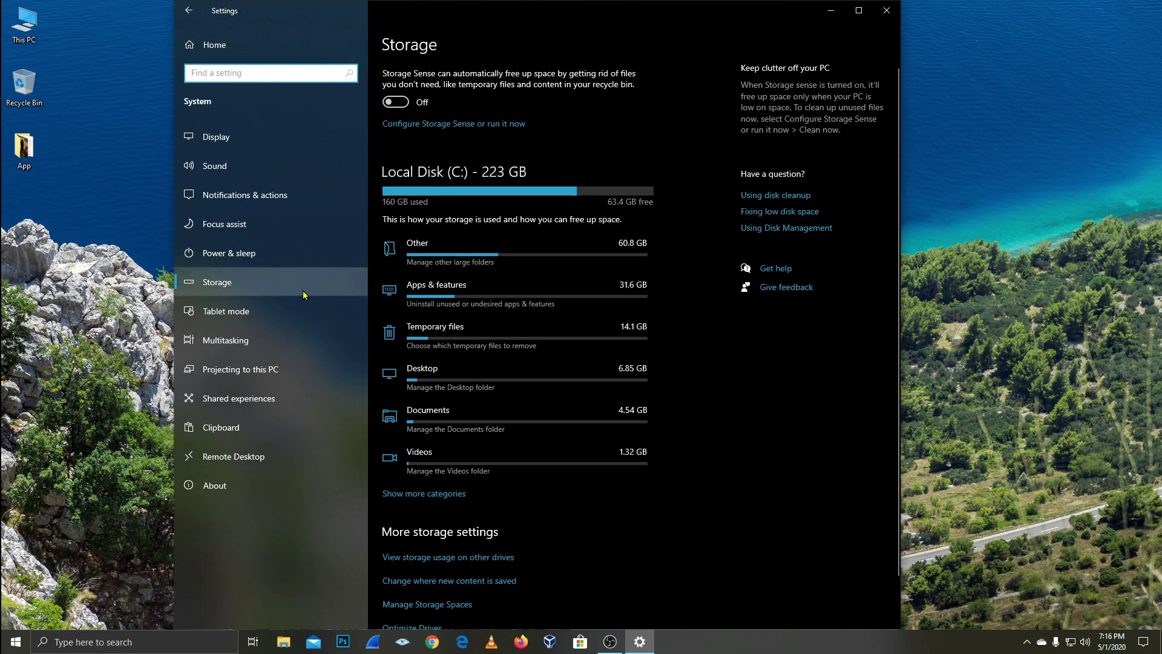
{"action": "left_click", "coordinate": [304, 312]}
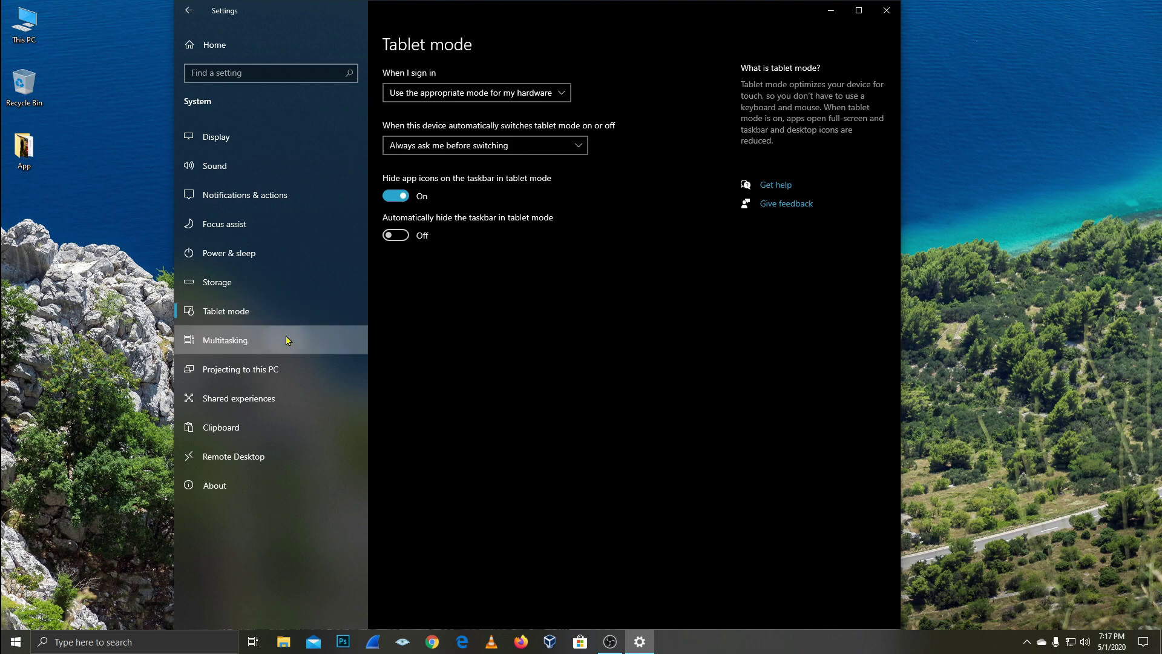
Step: Move between Multitasking and Tablet mode, ending on the Projecting to this PC page
{"action": "left_click", "coordinate": [287, 341]}
{"action": "left_click", "coordinate": [292, 318]}
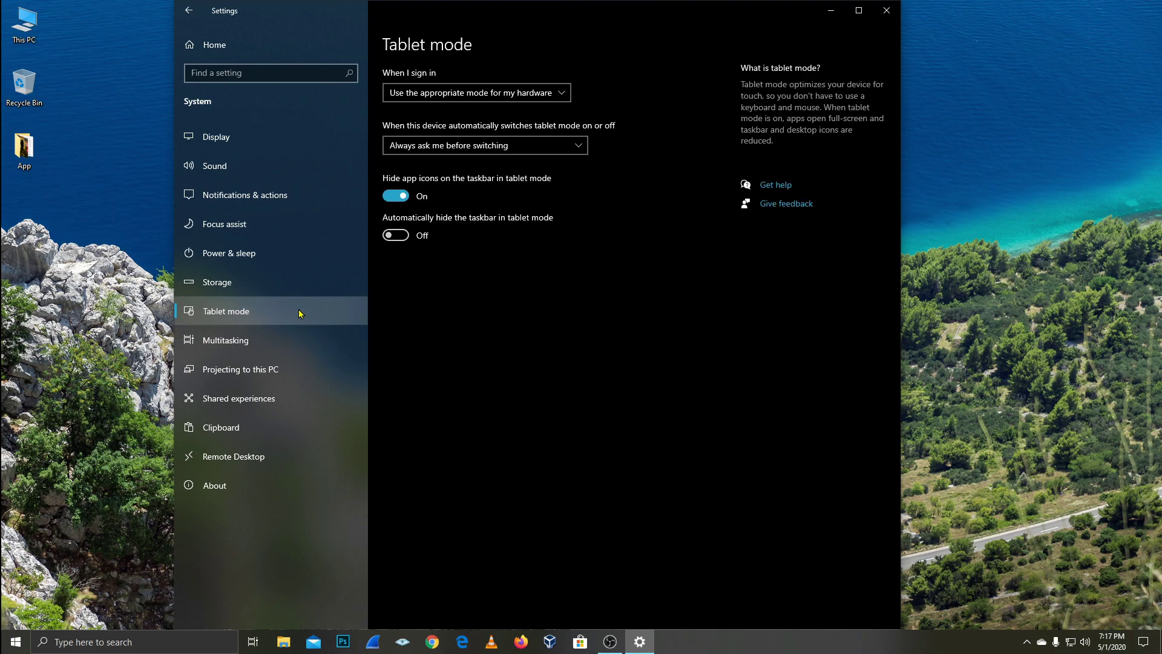
{"action": "left_click", "coordinate": [286, 341]}
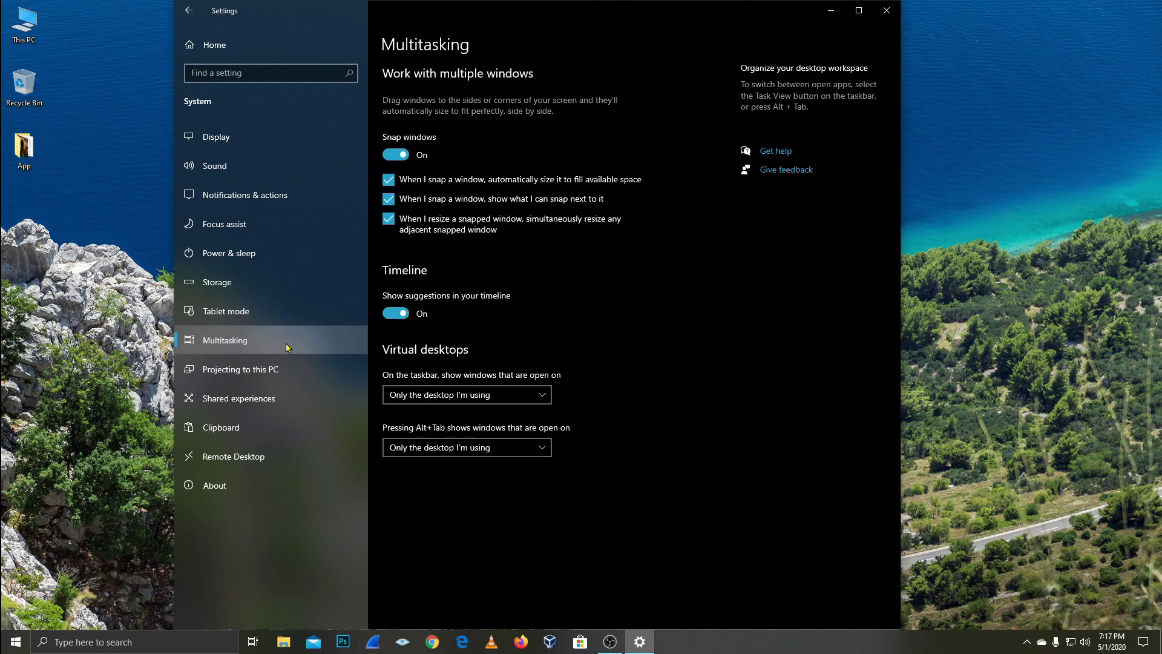
{"action": "left_click", "coordinate": [289, 375]}
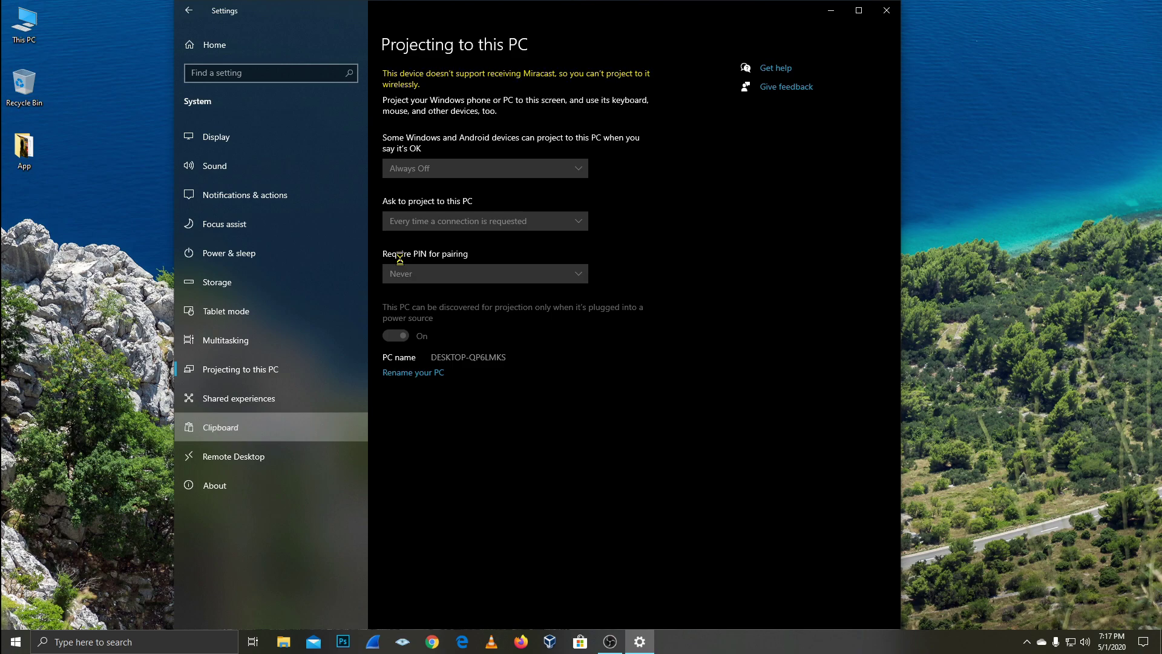
Step: From Settings home, browse Devices pages and settle on Mouse, testing the scroll-lines slider
{"action": "left_click", "coordinate": [190, 12]}
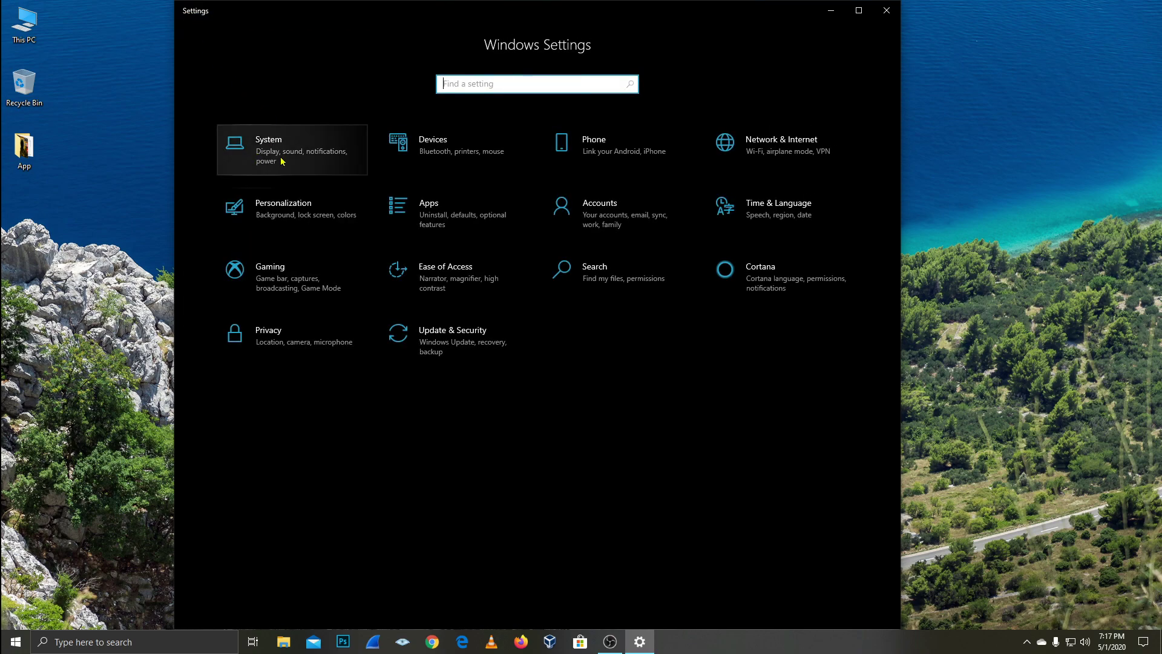
{"action": "left_click", "coordinate": [462, 154]}
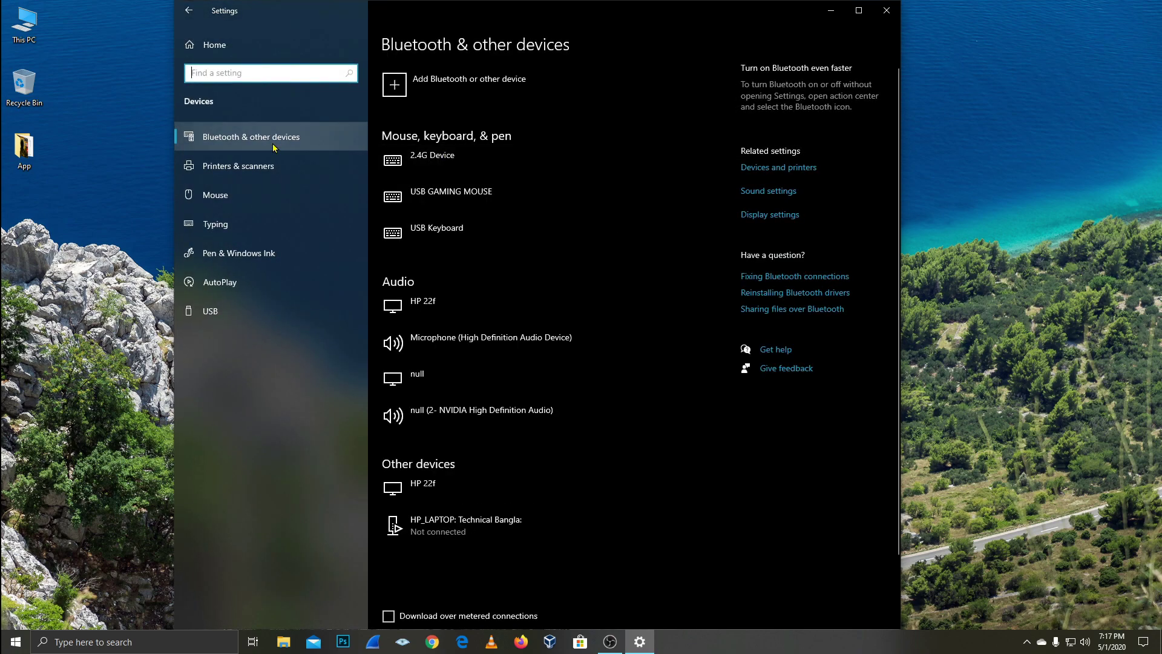
{"action": "scroll", "coordinate": [417, 339], "scroll_direction": "down", "scroll_amount": 2}
{"action": "scroll", "coordinate": [454, 400], "scroll_direction": "up", "scroll_amount": 2}
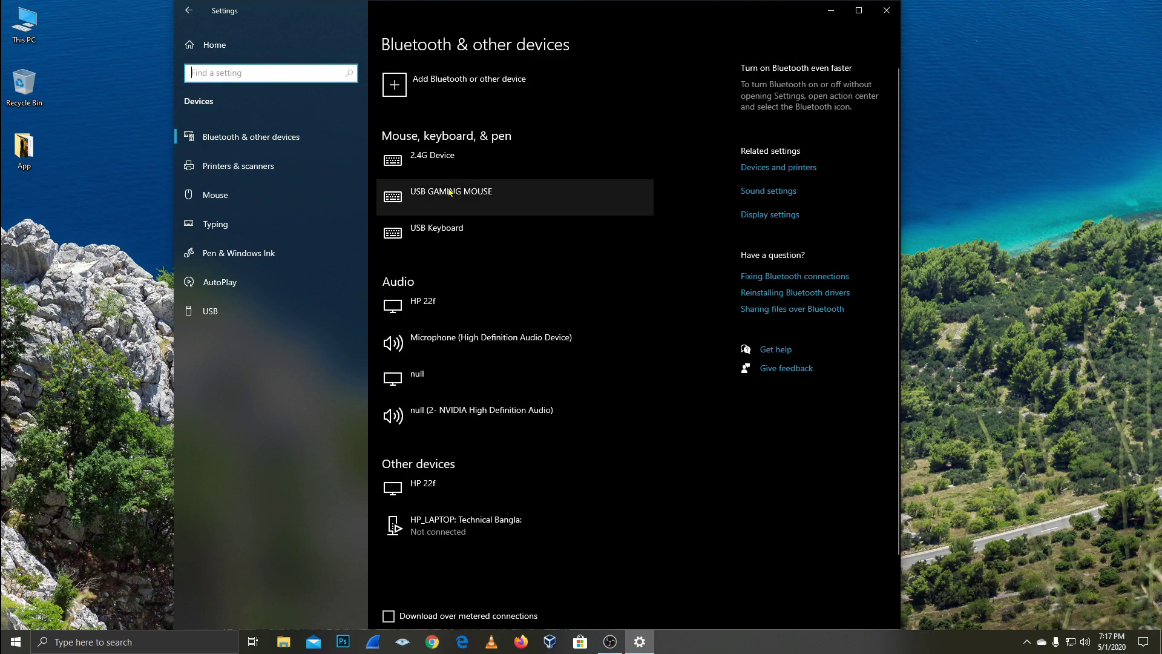
{"action": "left_click", "coordinate": [260, 165]}
{"action": "left_click", "coordinate": [254, 196]}
{"action": "left_click", "coordinate": [267, 225]}
{"action": "left_click", "coordinate": [281, 203]}
{"action": "mouse_move", "coordinate": [389, 195]}
{"action": "left_mouse_down"}
{"action": "mouse_move", "coordinate": [521, 191]}
{"action": "mouse_move", "coordinate": [378, 197]}
{"action": "mouse_move", "coordinate": [389, 196]}
{"action": "left_mouse_up"}
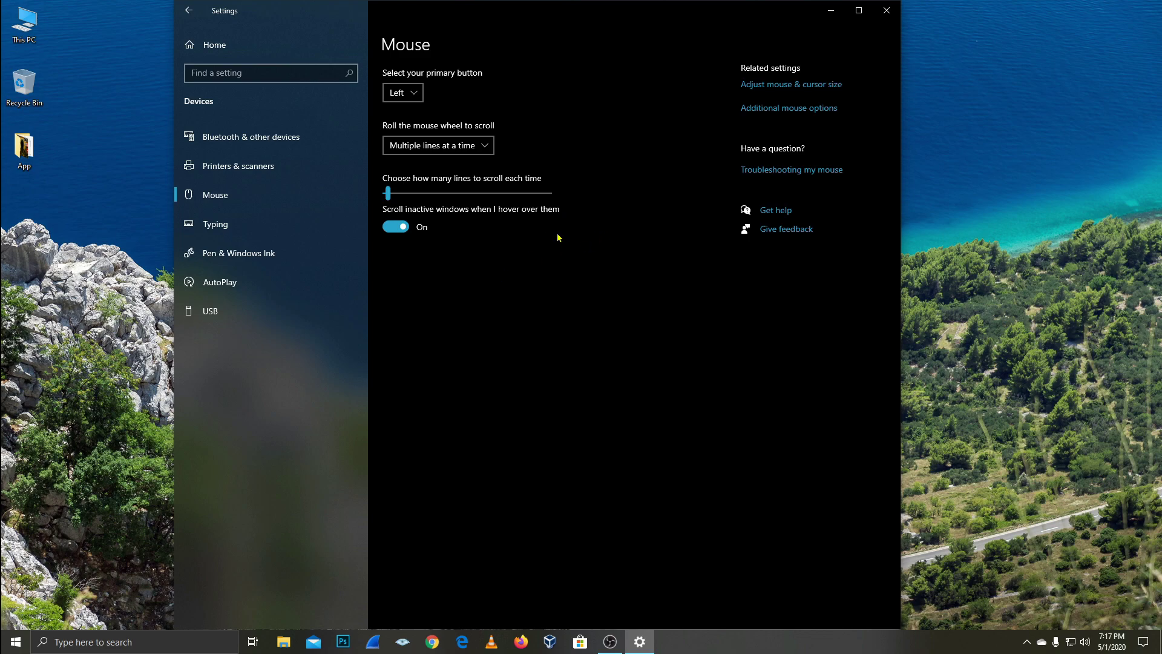
Step: Set wheel scrolling to about 21 lines, then begin enlarging the mouse pointer
{"action": "left_click", "coordinate": [418, 202]}
{"action": "left_click", "coordinate": [413, 194]}
{"action": "left_click", "coordinate": [790, 86]}
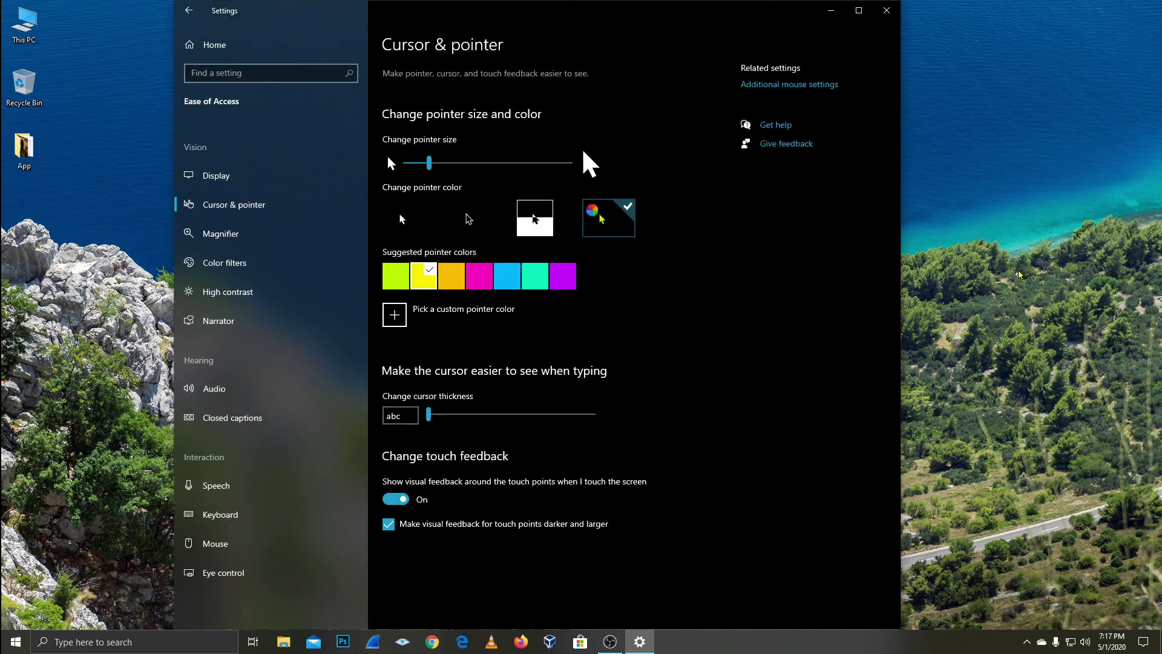
{"action": "mouse_move", "coordinate": [429, 164]}
{"action": "left_mouse_down"}
{"action": "mouse_move", "coordinate": [535, 166]}
{"action": "mouse_move", "coordinate": [417, 164]}
{"action": "left_mouse_up"}
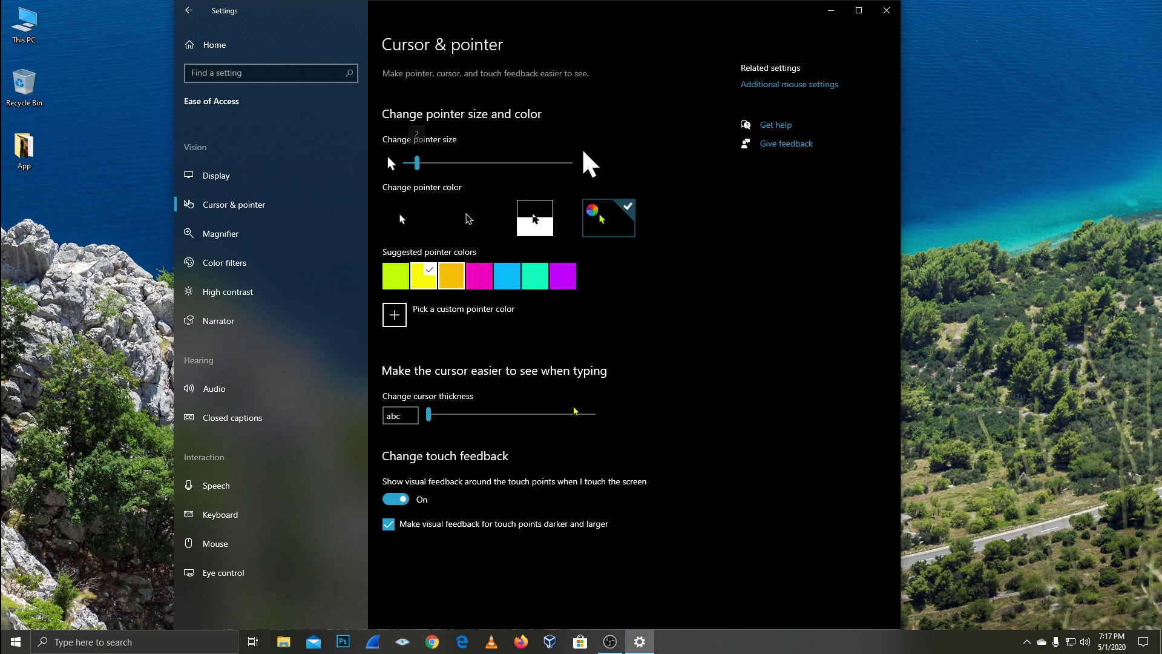
Step: Make the mouse pointer size 3 and yellow after trying magenta, then view Magnifier
{"action": "left_click", "coordinate": [477, 278]}
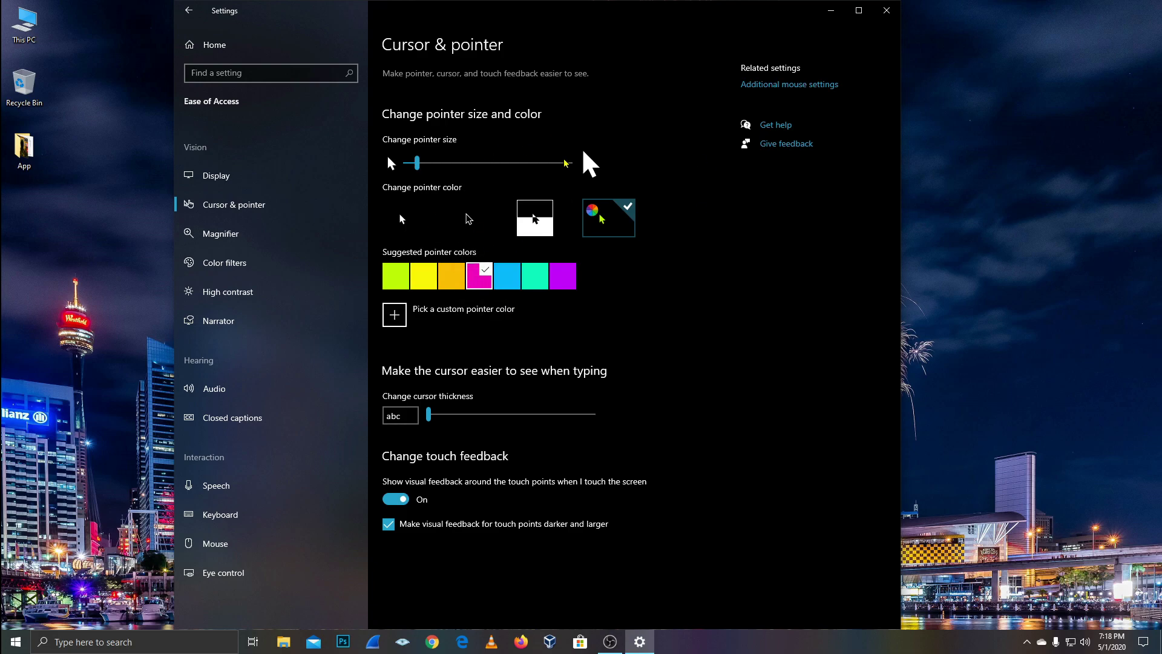
{"action": "left_click_drag", "start_coordinate": [428, 175], "coordinate": [436, 172]}
{"action": "left_click", "coordinate": [422, 282]}
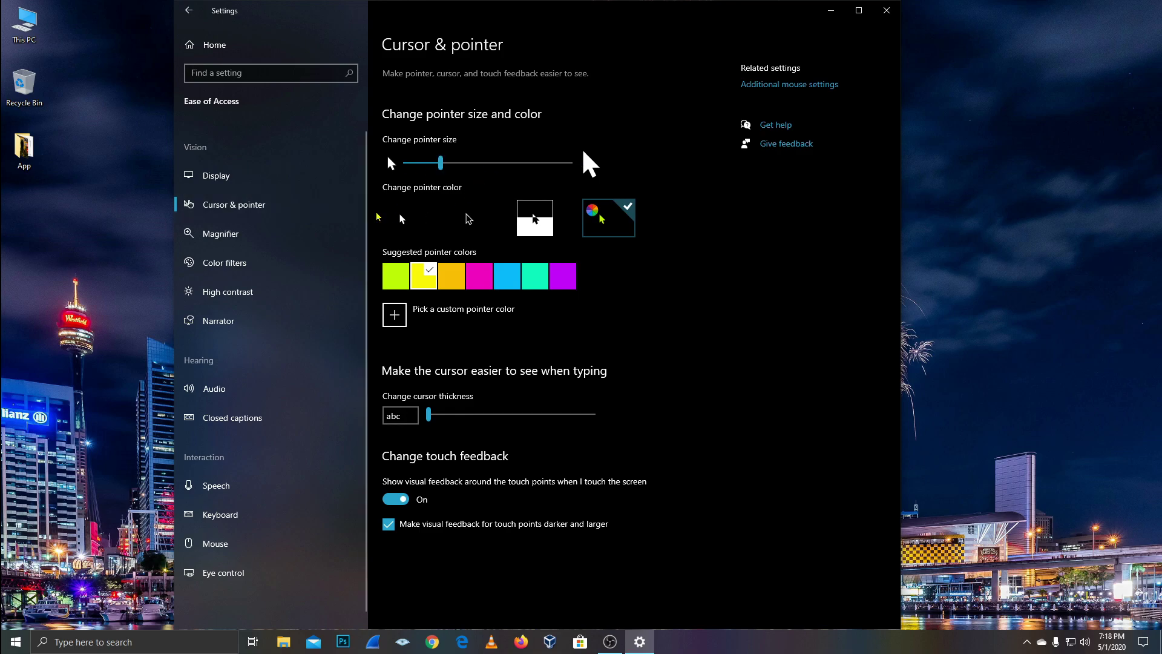
{"action": "left_click", "coordinate": [287, 234]}
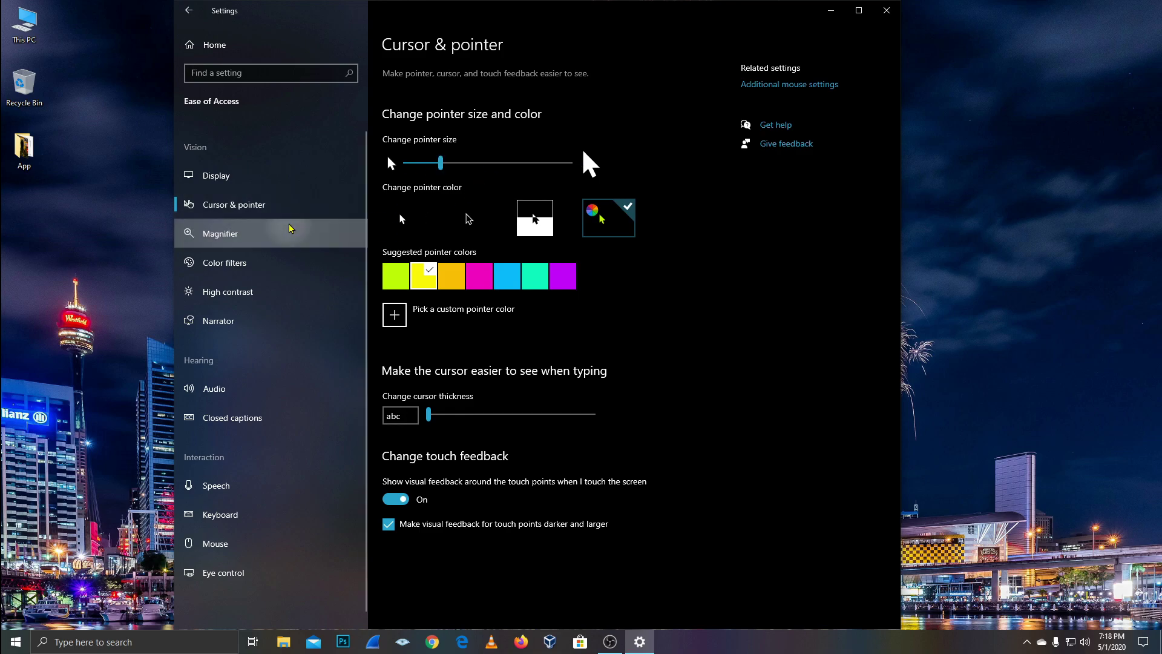
Step: Toggle grayscale colour filters on and off repeatedly, leave them off, and view High contrast
{"action": "left_click", "coordinate": [280, 263]}
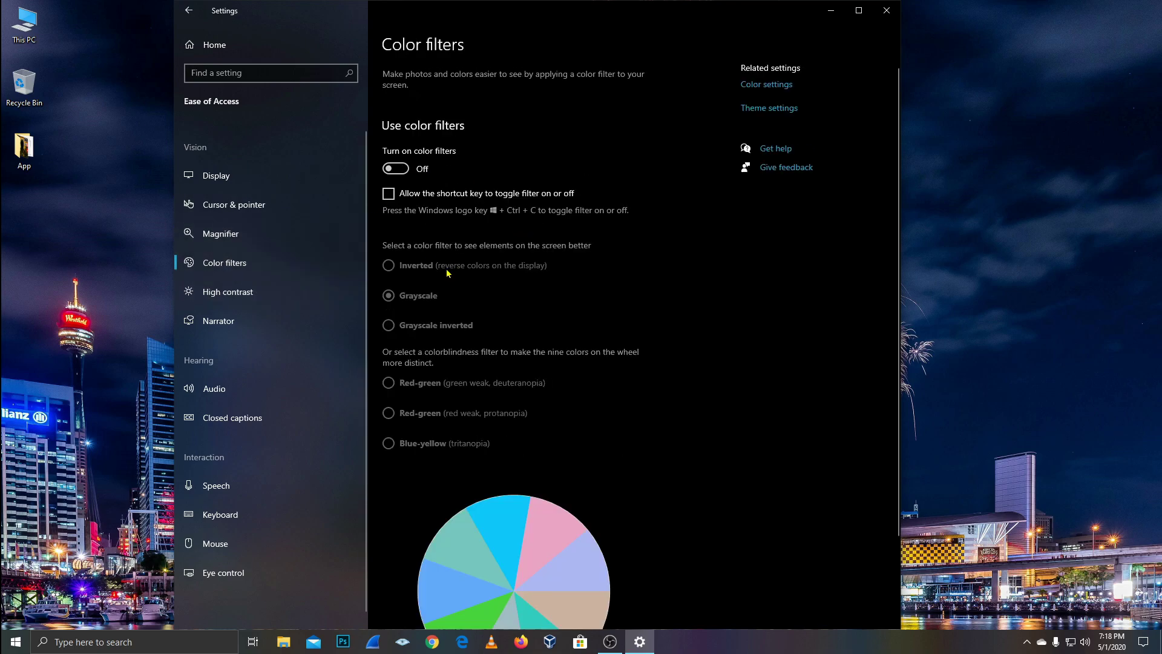
{"action": "scroll", "coordinate": [433, 160], "scroll_direction": "down", "scroll_amount": 2}
{"action": "scroll", "coordinate": [424, 169], "scroll_direction": "up", "scroll_amount": 2}
{"action": "left_click", "coordinate": [421, 171]}
{"action": "left_click", "coordinate": [407, 173]}
{"action": "left_click", "coordinate": [408, 173]}
{"action": "left_click", "coordinate": [408, 172]}
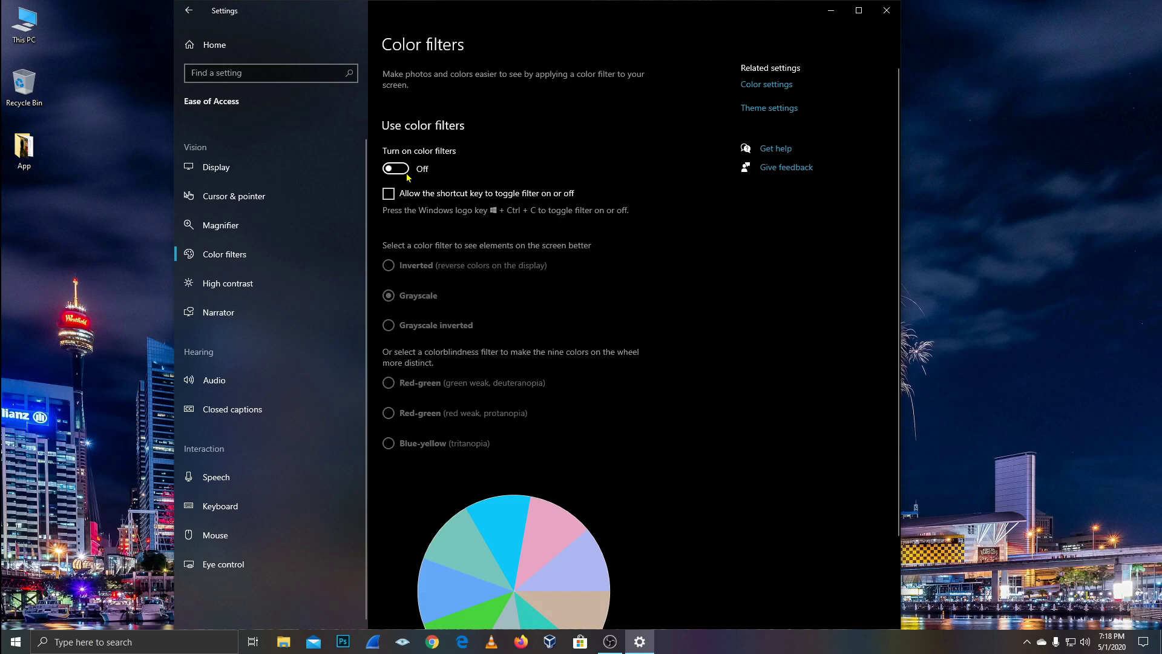
{"action": "left_click", "coordinate": [408, 173]}
{"action": "left_click", "coordinate": [407, 172]}
{"action": "left_click", "coordinate": [407, 172]}
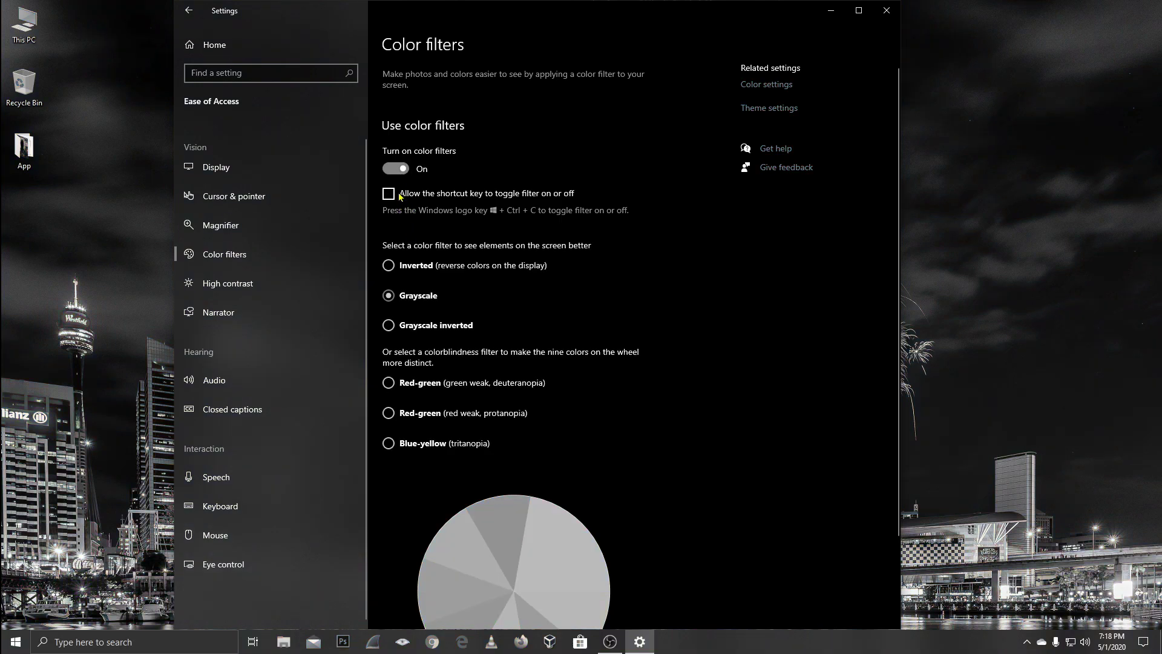
{"action": "left_click", "coordinate": [397, 169]}
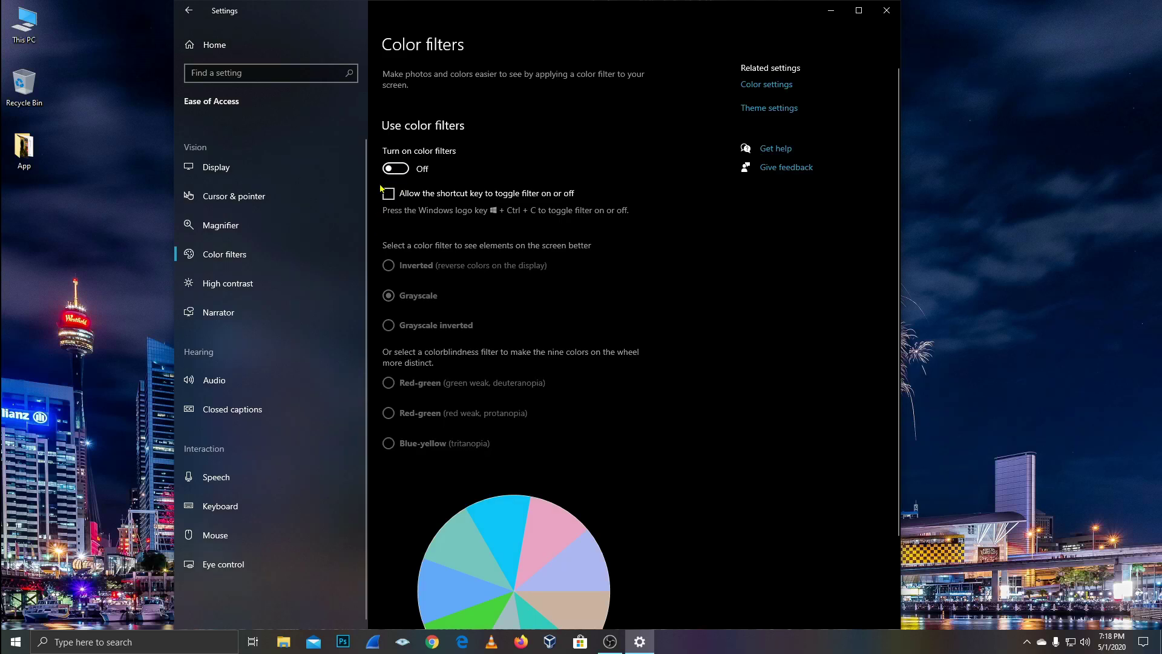
{"action": "left_click", "coordinate": [303, 285]}
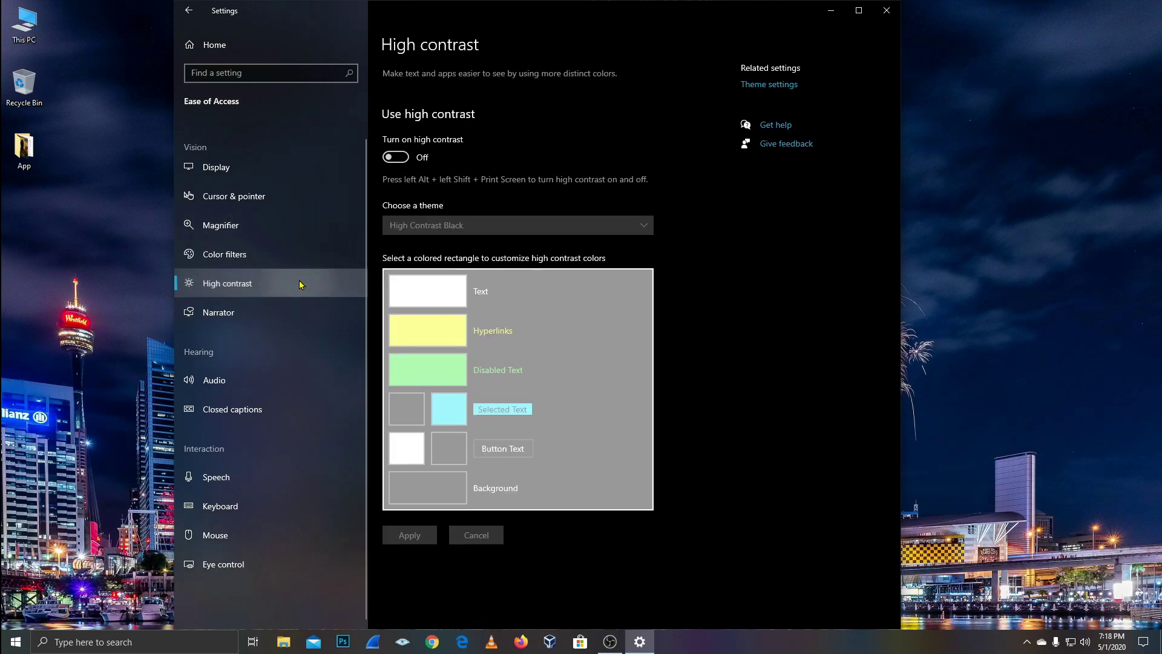
{"action": "left_click", "coordinate": [409, 168]}
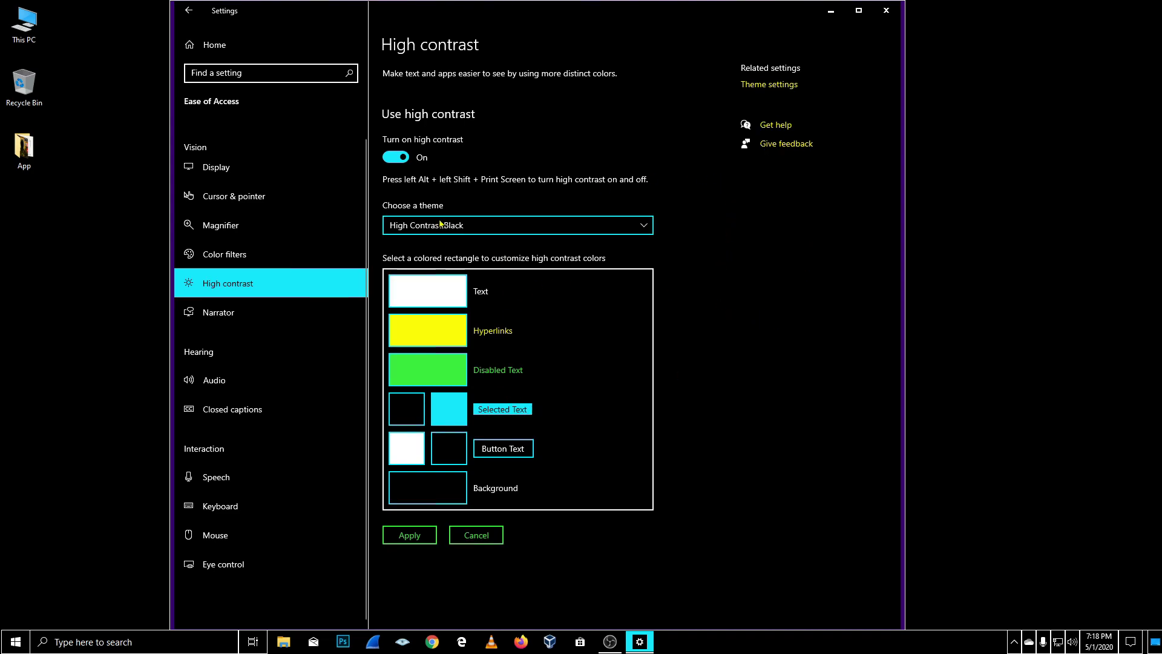
{"action": "left_click", "coordinate": [401, 161]}
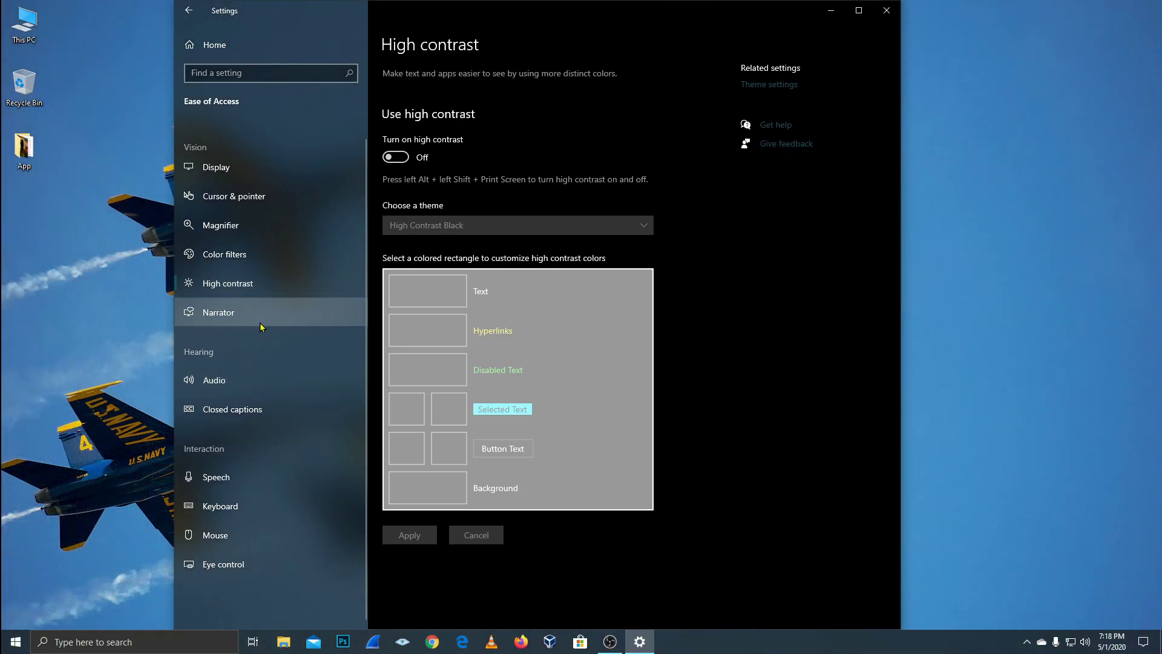
Step: Visit the Phone settings page, then return to the Settings home
{"action": "left_click", "coordinate": [233, 45]}
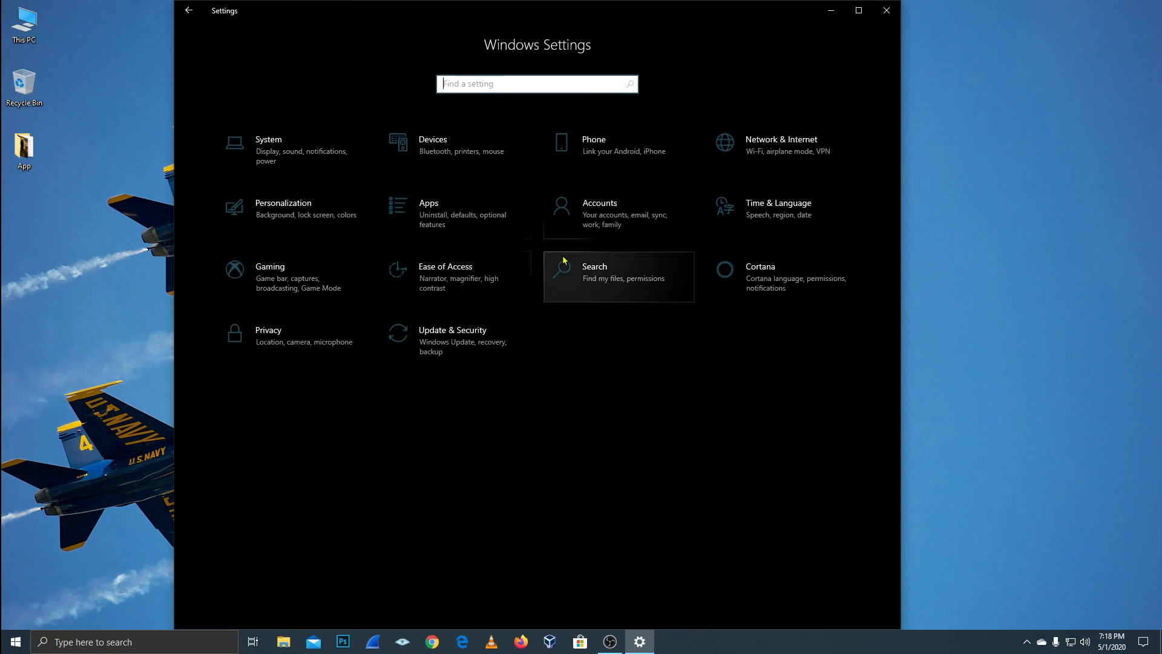
{"action": "left_click", "coordinate": [569, 167]}
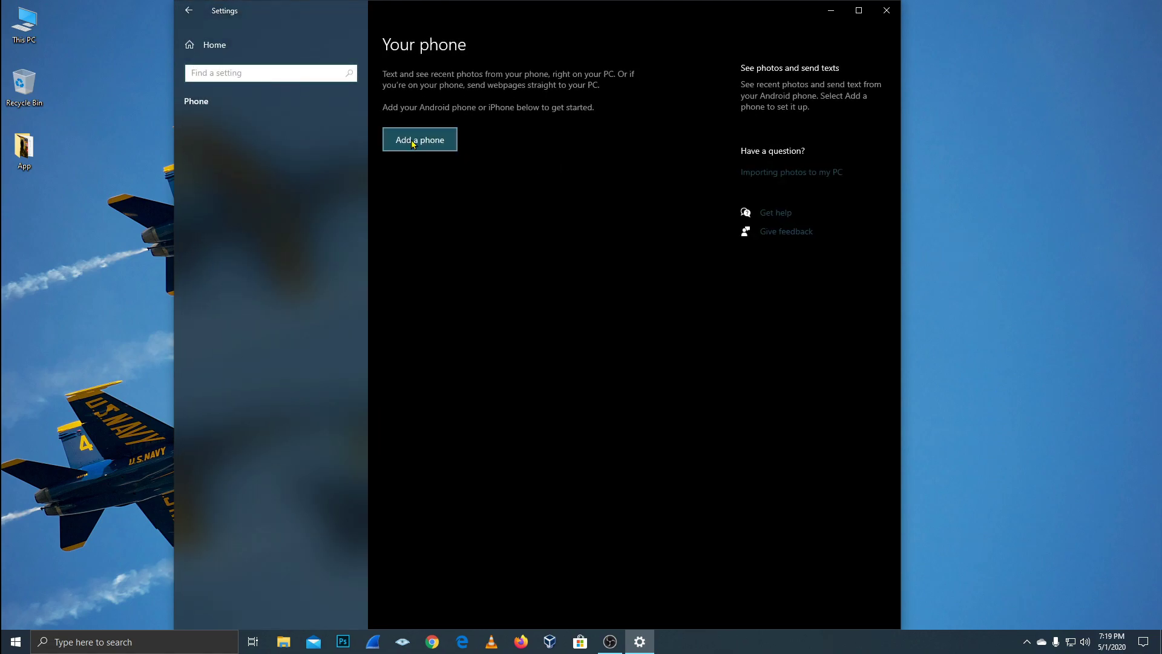
{"action": "left_click", "coordinate": [260, 46]}
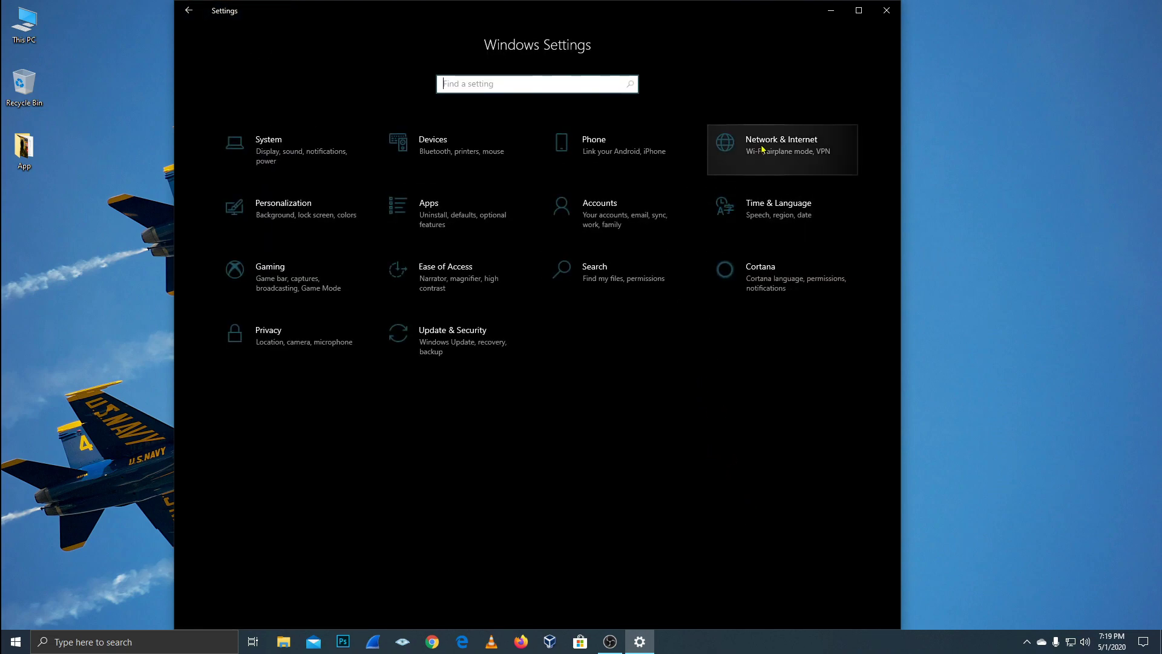
Step: Browse the Network & Internet Status, Ethernet, VPN and Proxy pages, then go back Home
{"action": "left_click", "coordinate": [780, 149]}
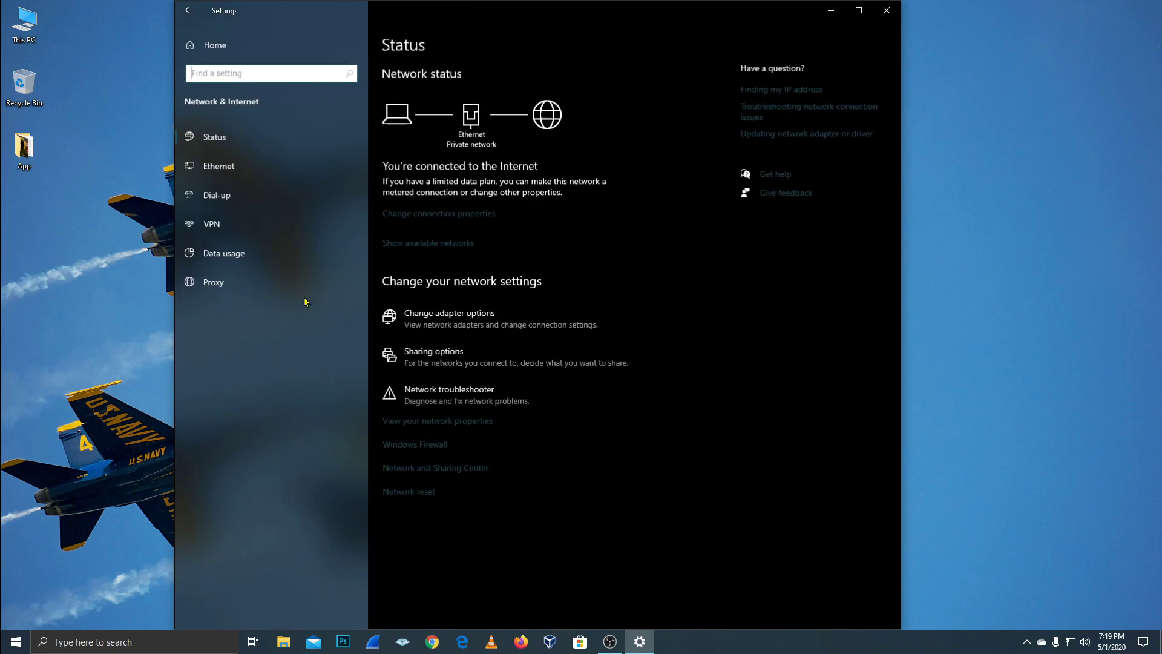
{"action": "left_click", "coordinate": [299, 166]}
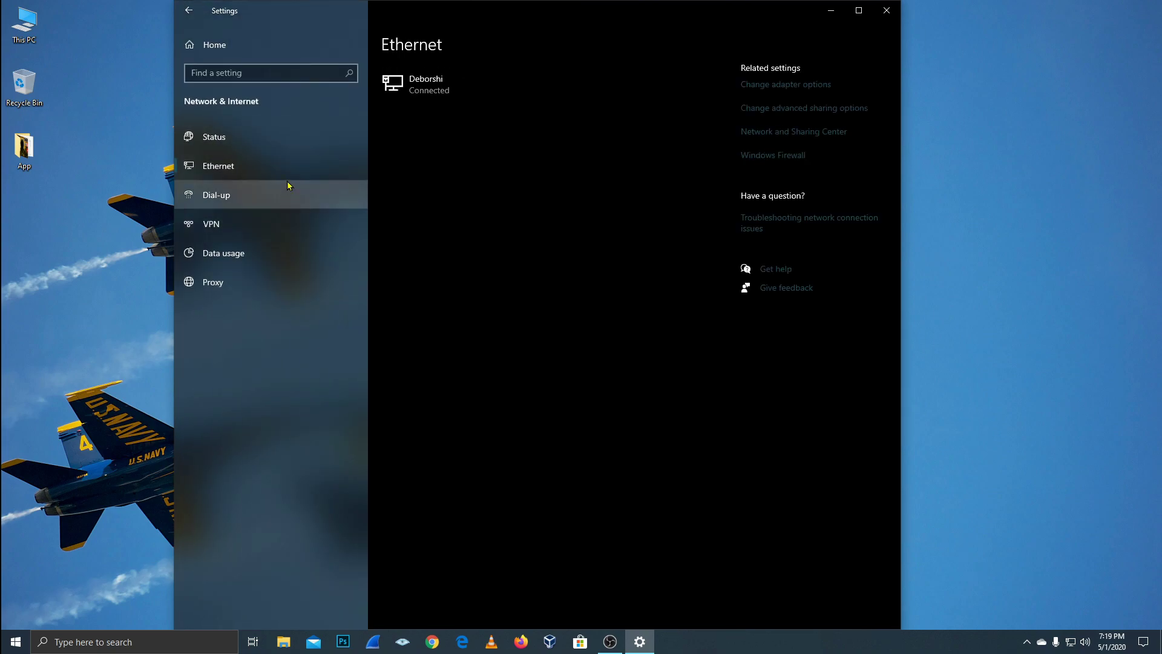
{"action": "left_click", "coordinate": [299, 225]}
{"action": "left_click", "coordinate": [254, 281]}
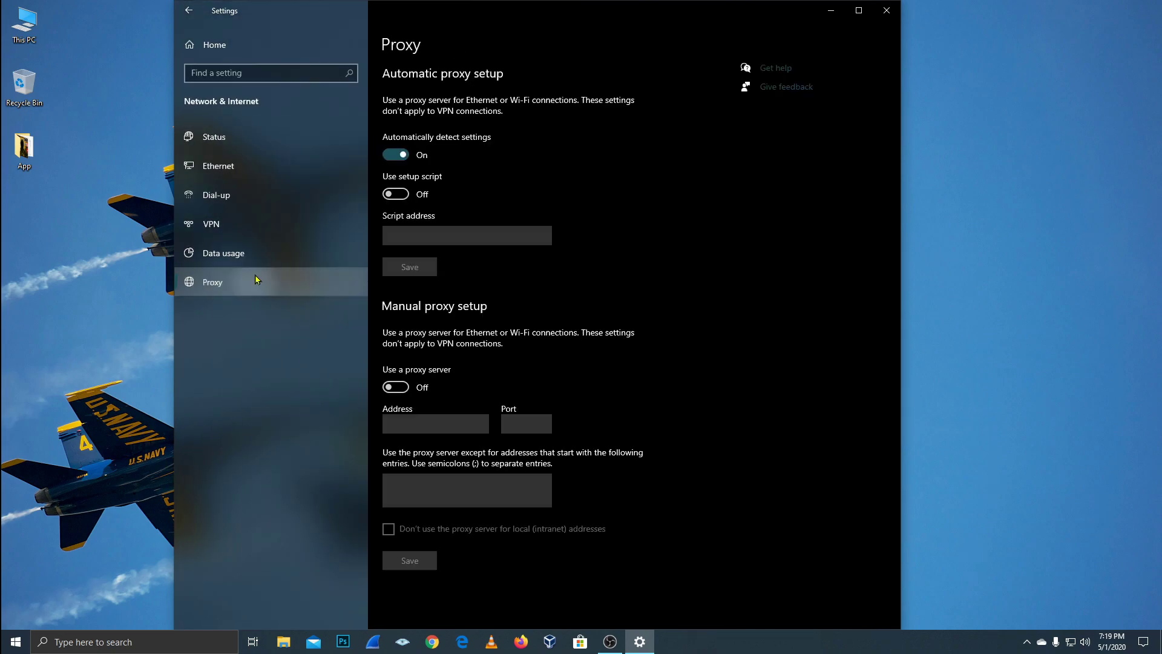
{"action": "left_click", "coordinate": [242, 57]}
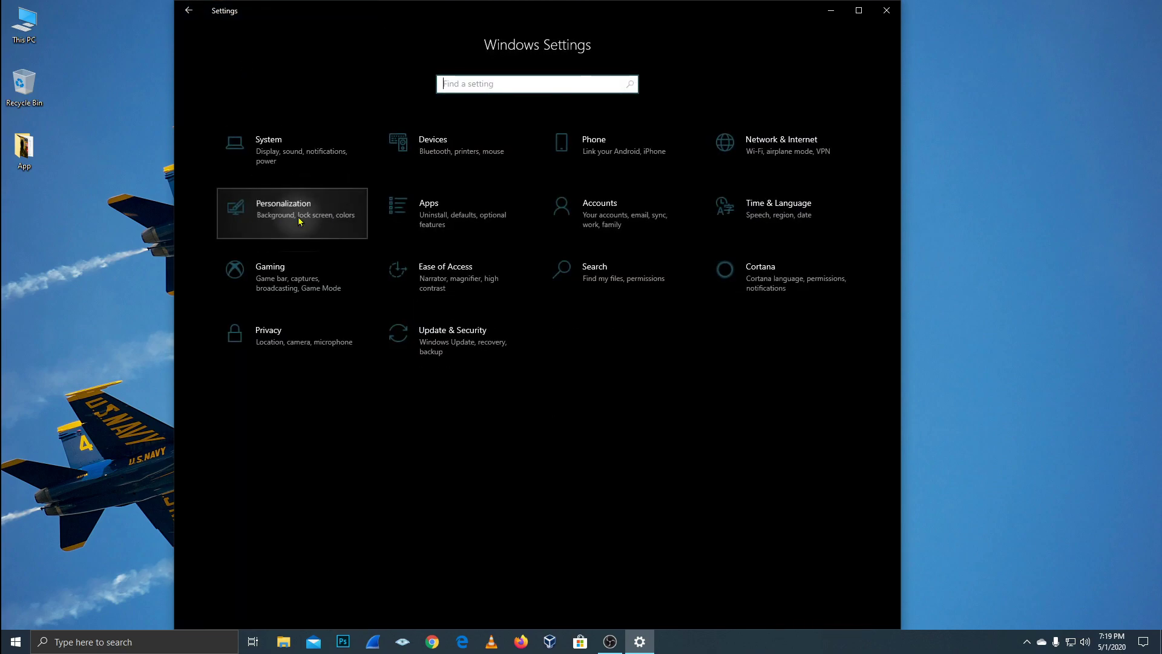
Step: Open Personalization > Colors and set the accent colour to red
{"action": "left_click", "coordinate": [294, 236]}
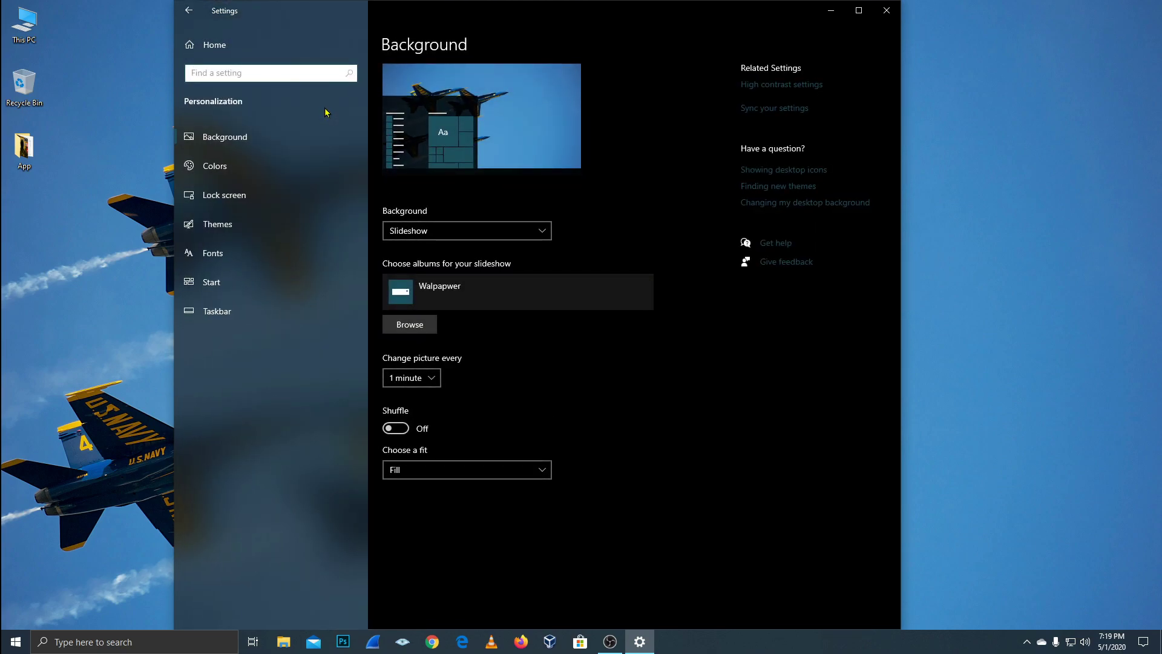
{"action": "left_click", "coordinate": [189, 11]}
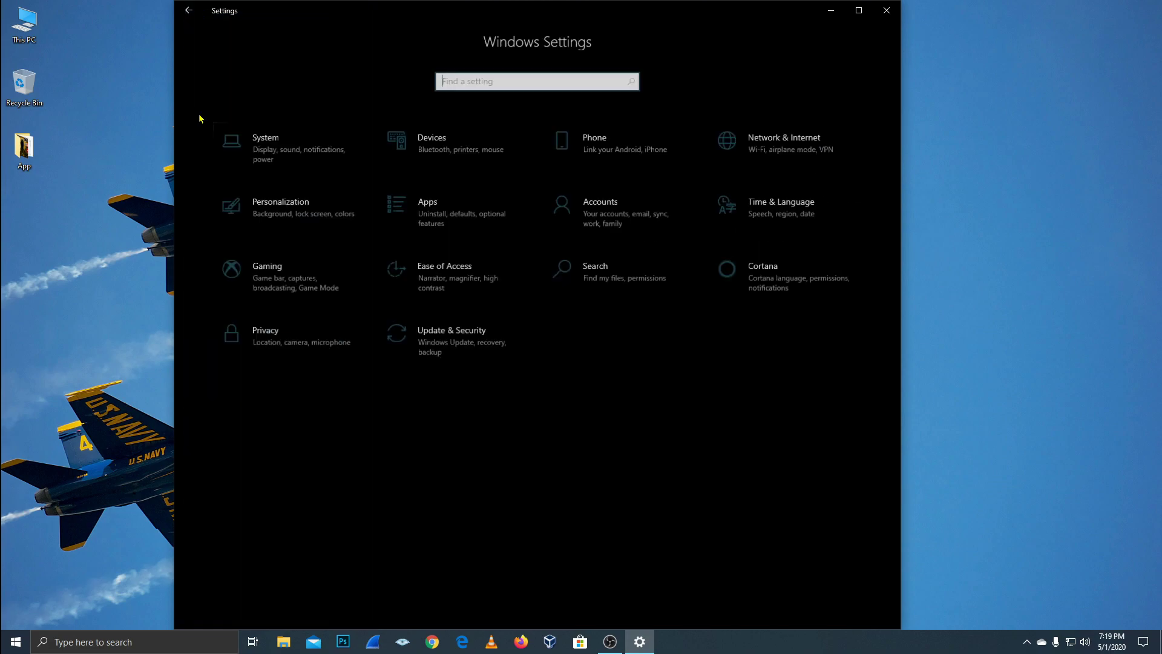
{"action": "left_click", "coordinate": [326, 219]}
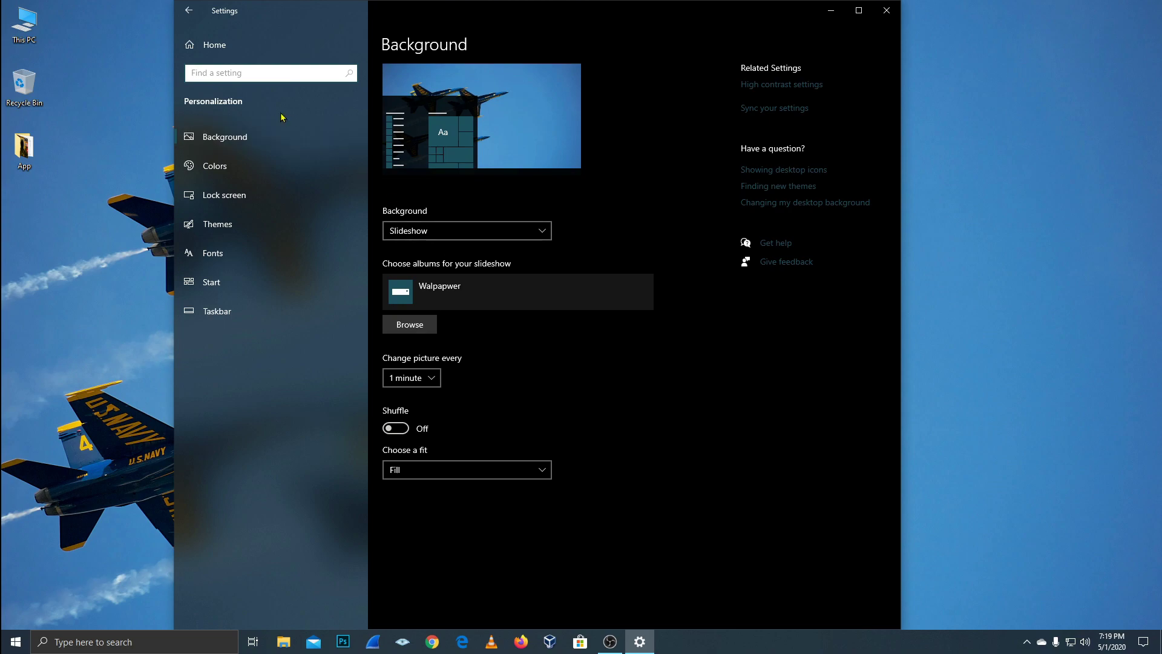
{"action": "left_click", "coordinate": [246, 167]}
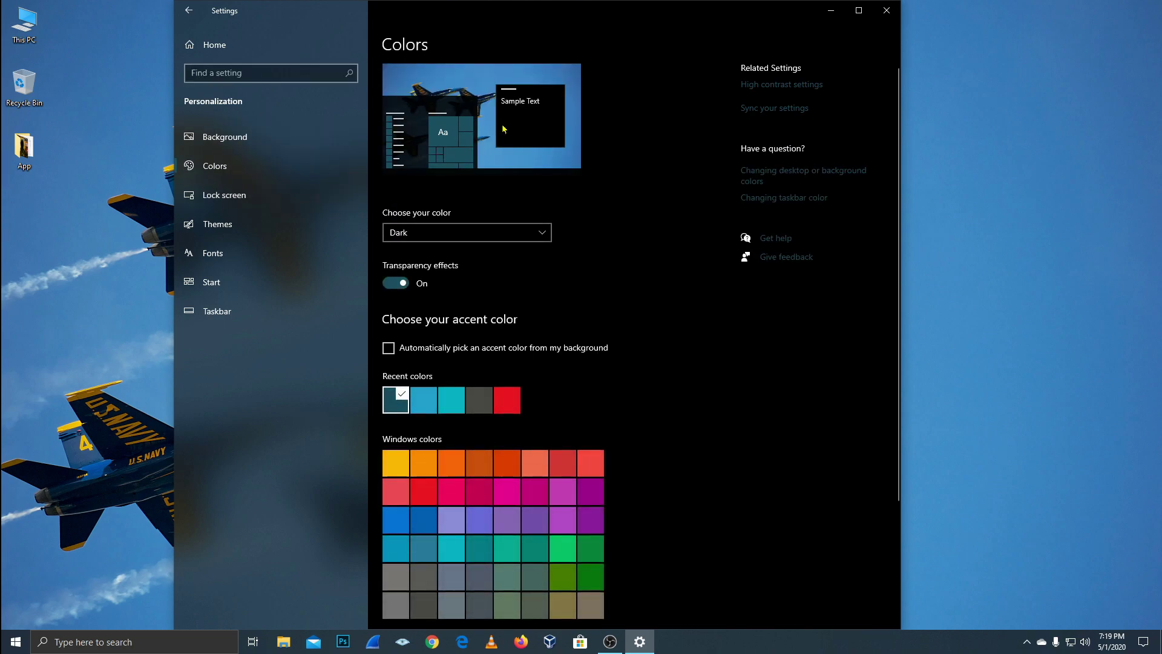
{"action": "scroll", "coordinate": [548, 323], "scroll_direction": "down", "scroll_amount": 3}
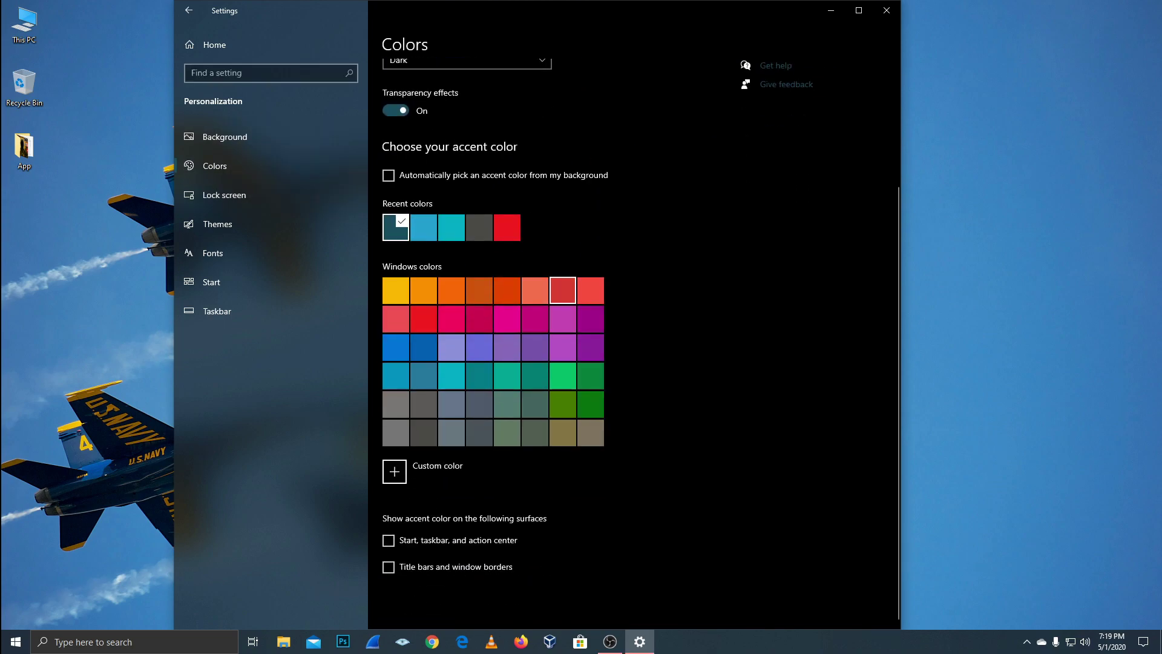
{"action": "left_click", "coordinate": [18, 640]}
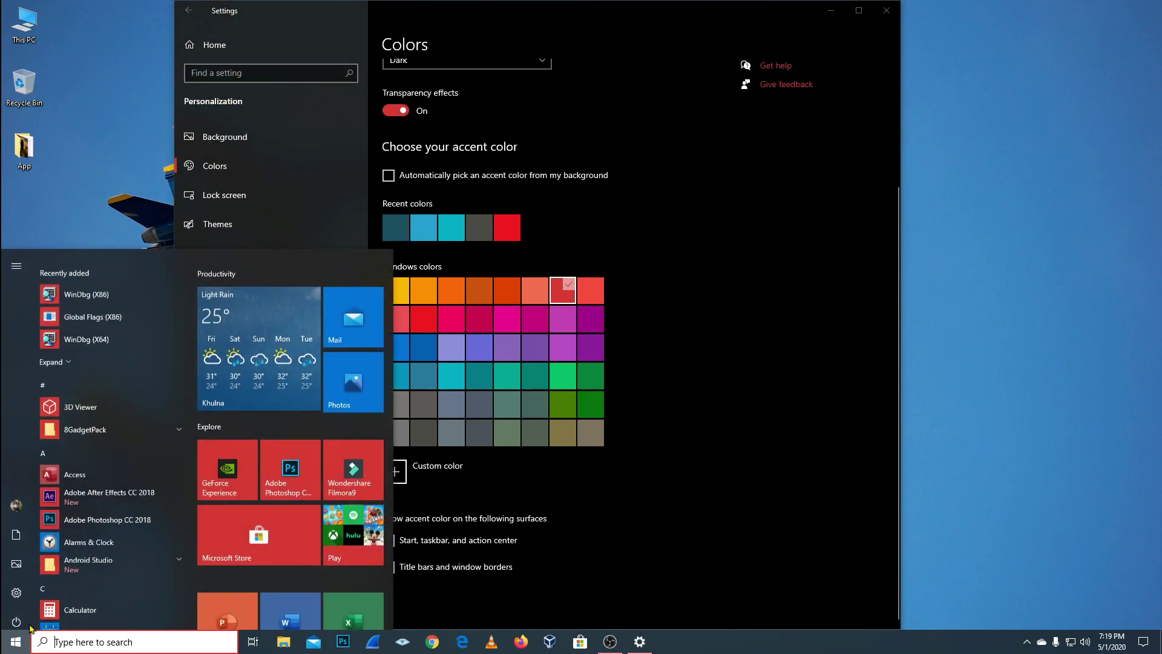
Step: Have Windows pick the accent colour from the background, previewing it in Start, then view Lock screen
{"action": "left_click", "coordinate": [693, 276]}
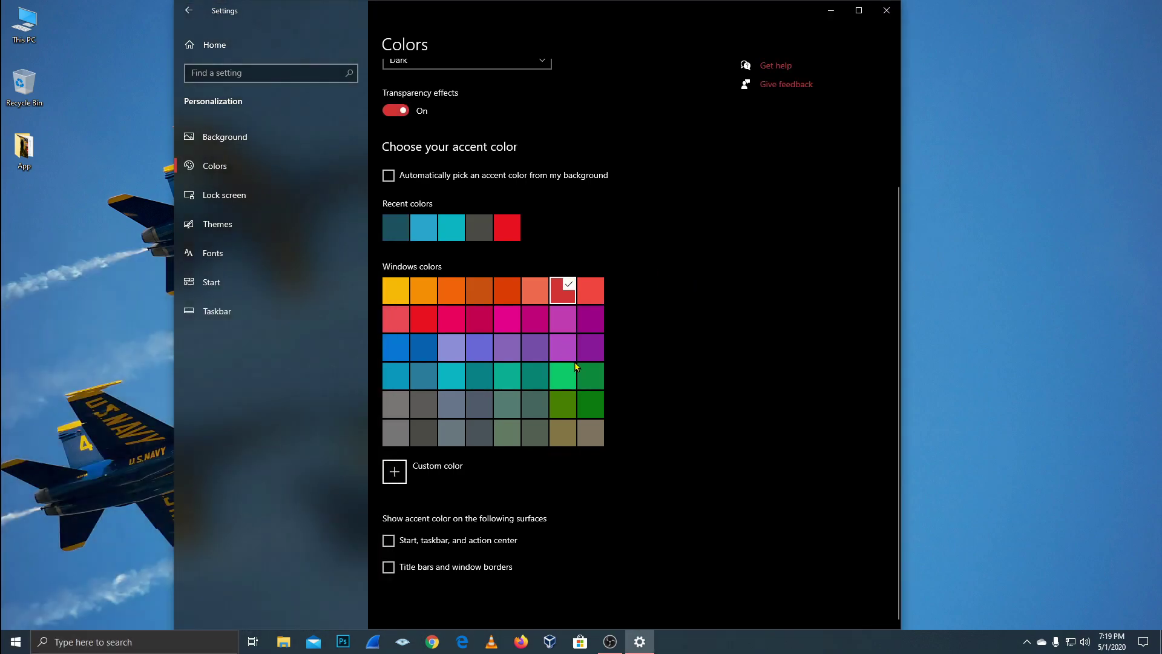
{"action": "scroll", "coordinate": [707, 273], "scroll_direction": "up", "scroll_amount": 3}
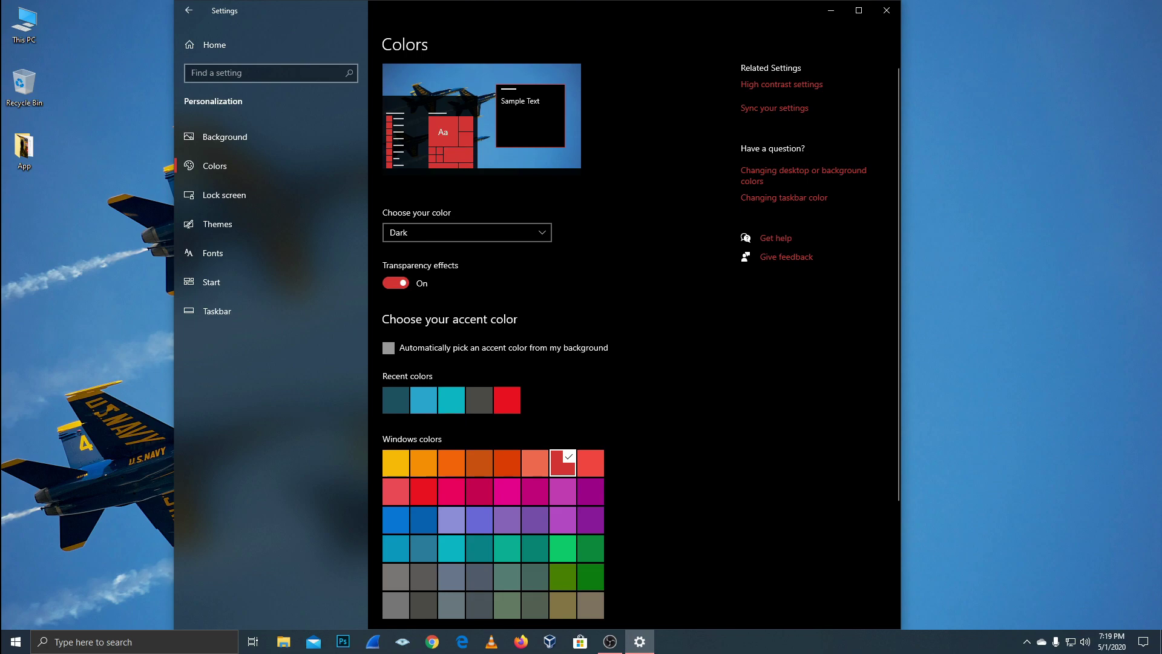
{"action": "left_click", "coordinate": [389, 348]}
{"action": "key", "text": "super"}
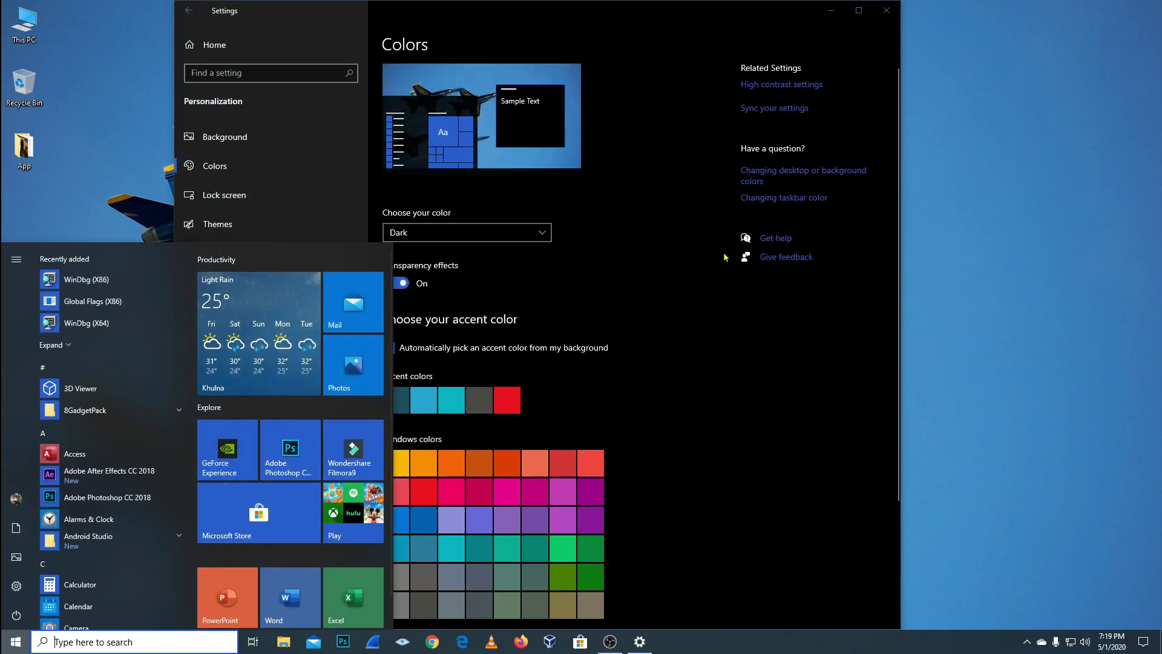
{"action": "left_click", "coordinate": [605, 254]}
{"action": "left_click", "coordinate": [294, 193]}
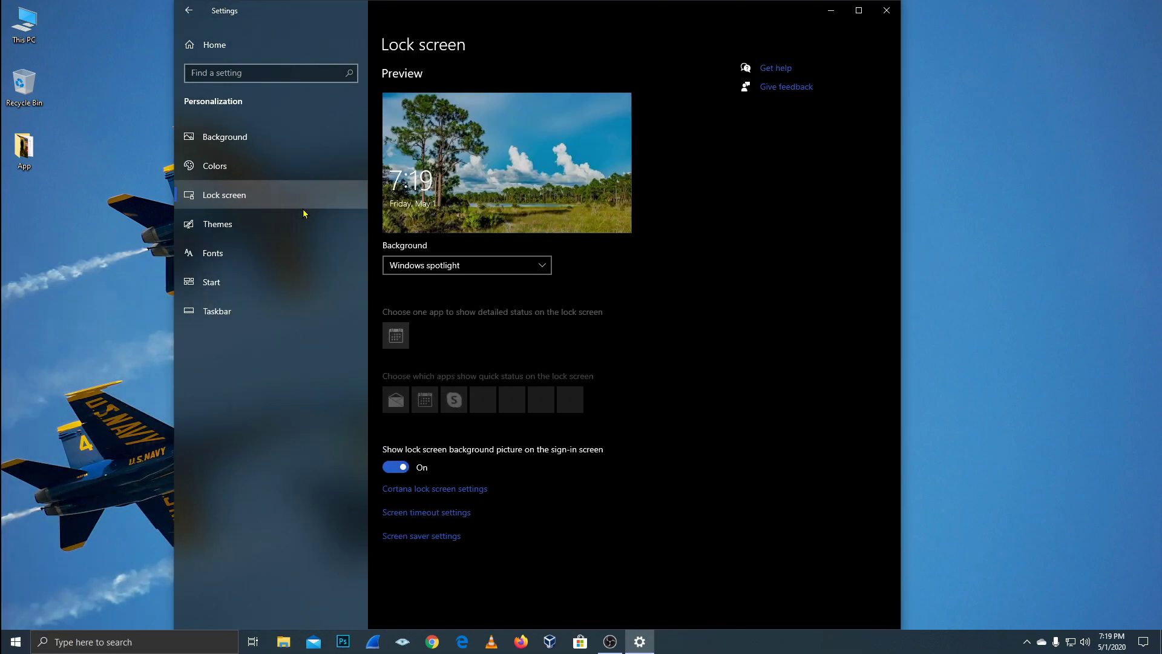
Step: Add the User's Files icon to the desktop through Themes > Desktop icon settings, then view Fonts
{"action": "left_click", "coordinate": [267, 223]}
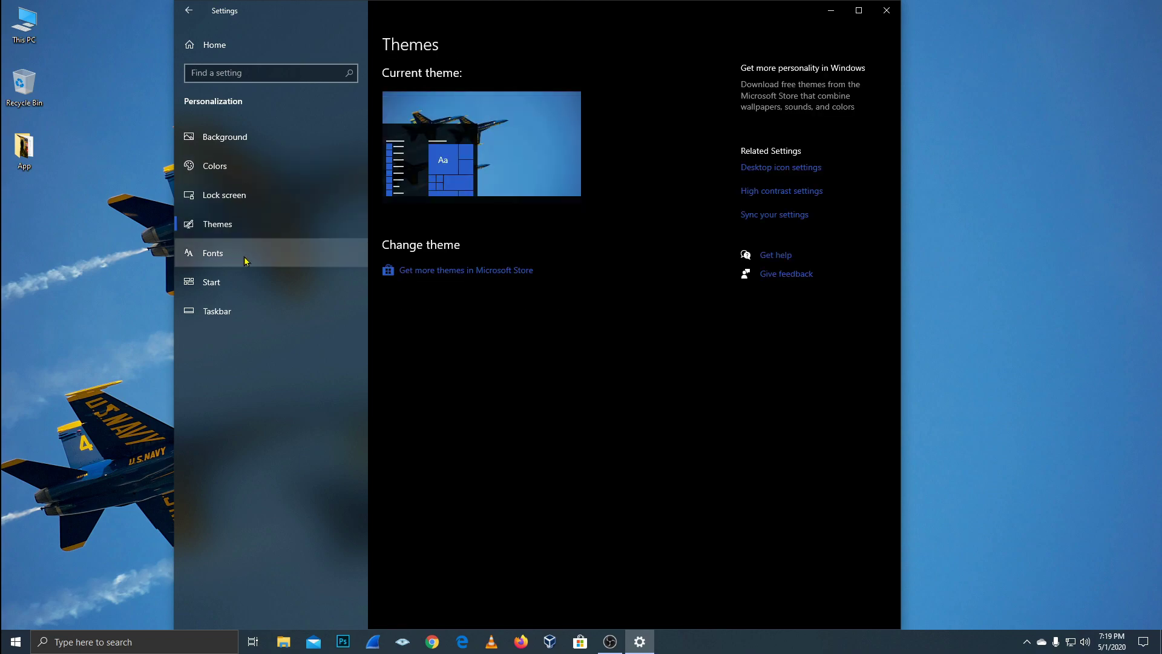
{"action": "scroll", "coordinate": [621, 405], "scroll_direction": "down", "scroll_amount": 2}
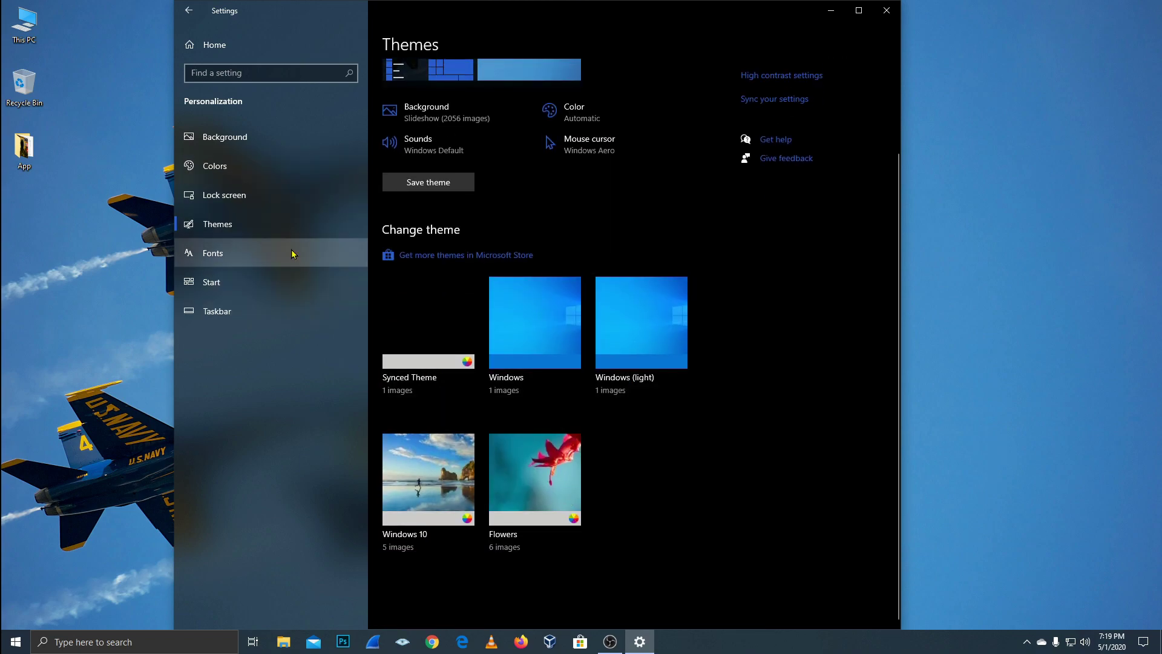
{"action": "scroll", "coordinate": [596, 313], "scroll_direction": "up", "scroll_amount": 2}
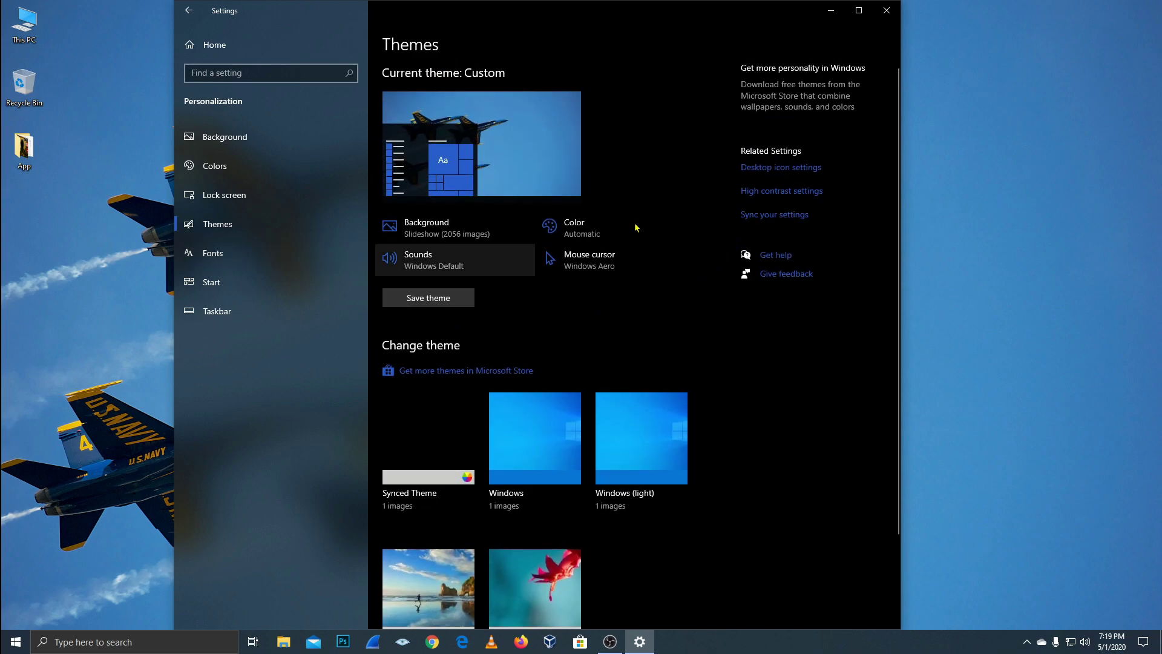
{"action": "left_click", "coordinate": [804, 170]}
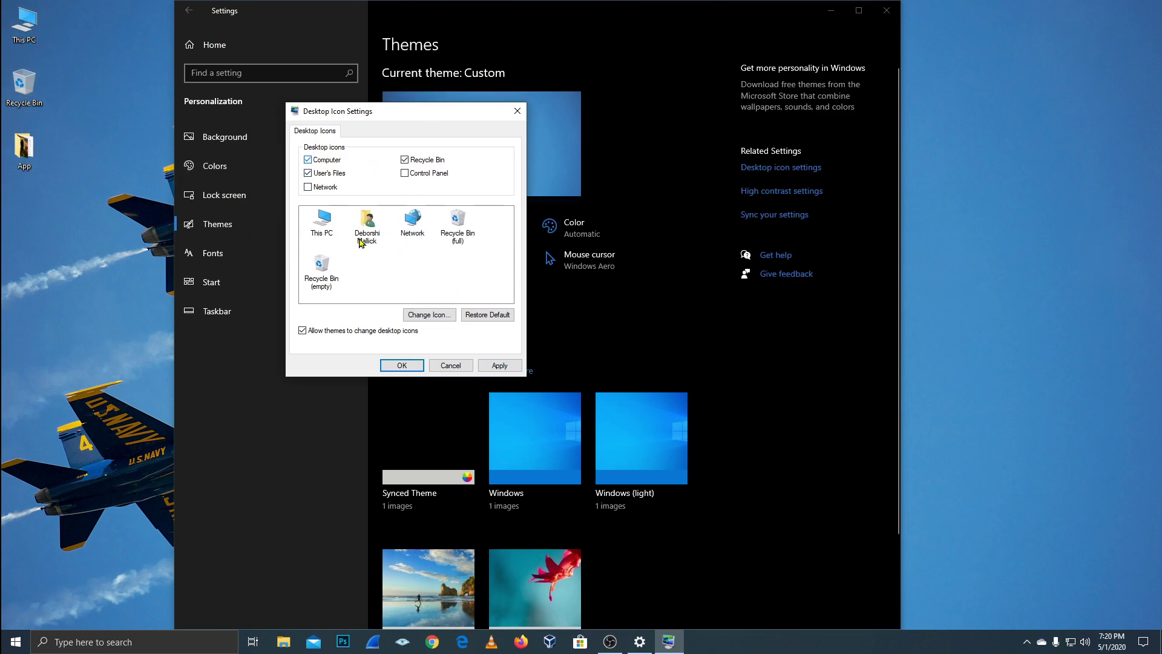
{"action": "left_click", "coordinate": [402, 365]}
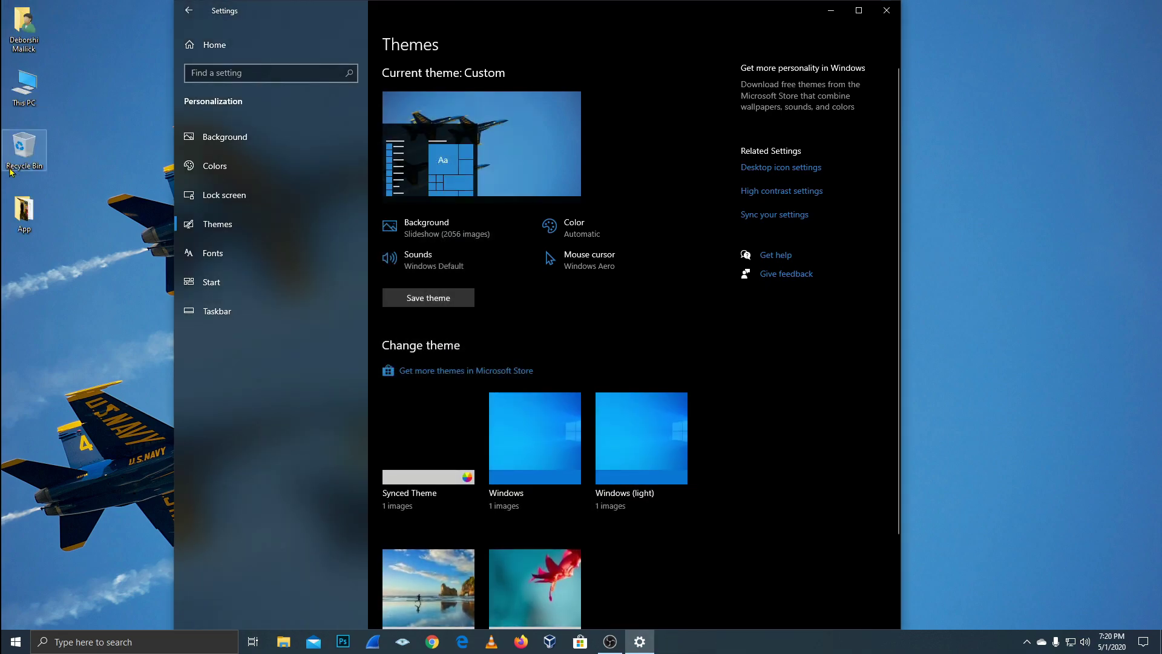
{"action": "left_click", "coordinate": [239, 253]}
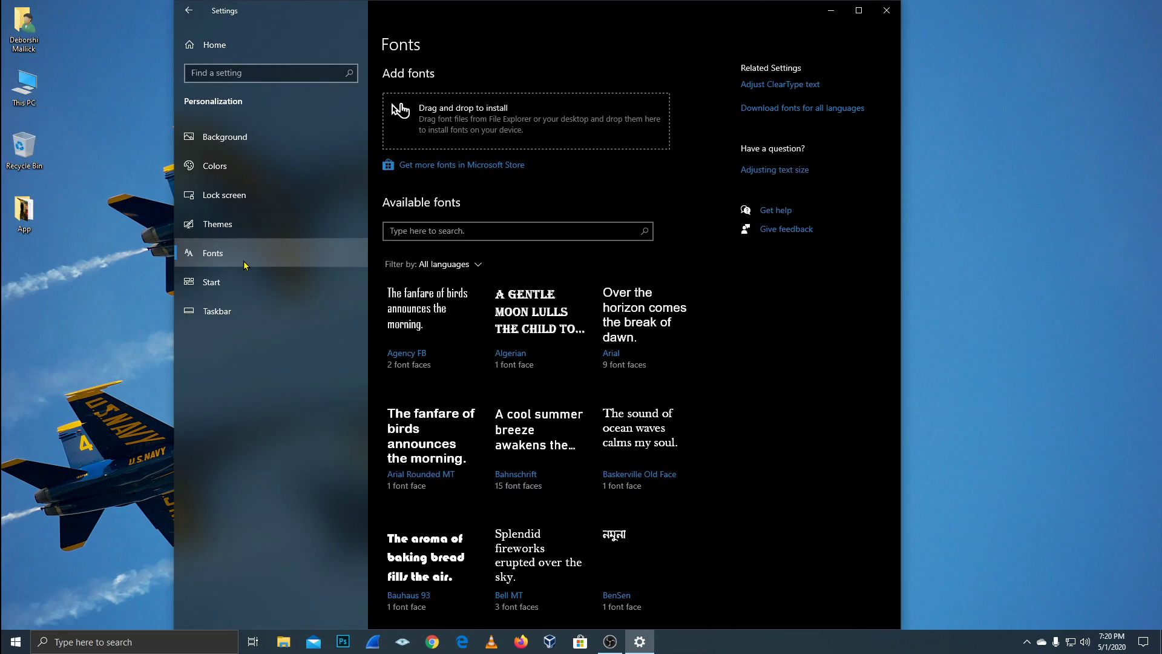
{"action": "scroll", "coordinate": [431, 294], "scroll_direction": "down", "scroll_amount": 15}
{"action": "scroll", "coordinate": [430, 295], "scroll_direction": "up", "scroll_amount": 18}
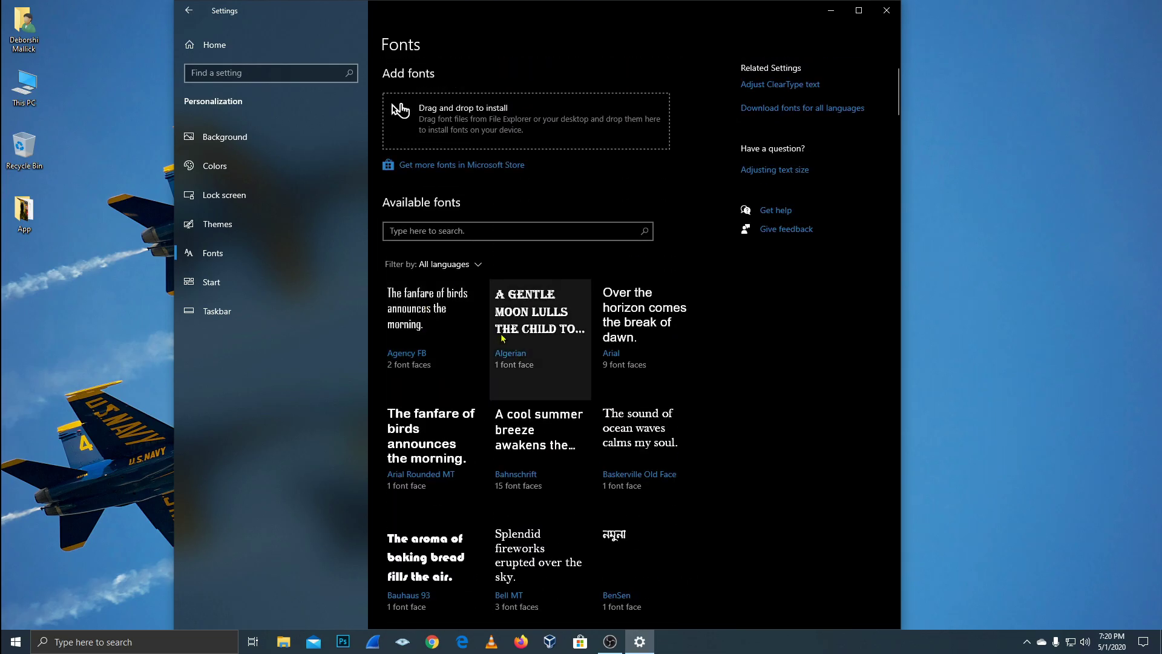
{"action": "scroll", "coordinate": [516, 331], "scroll_direction": "down", "scroll_amount": 15}
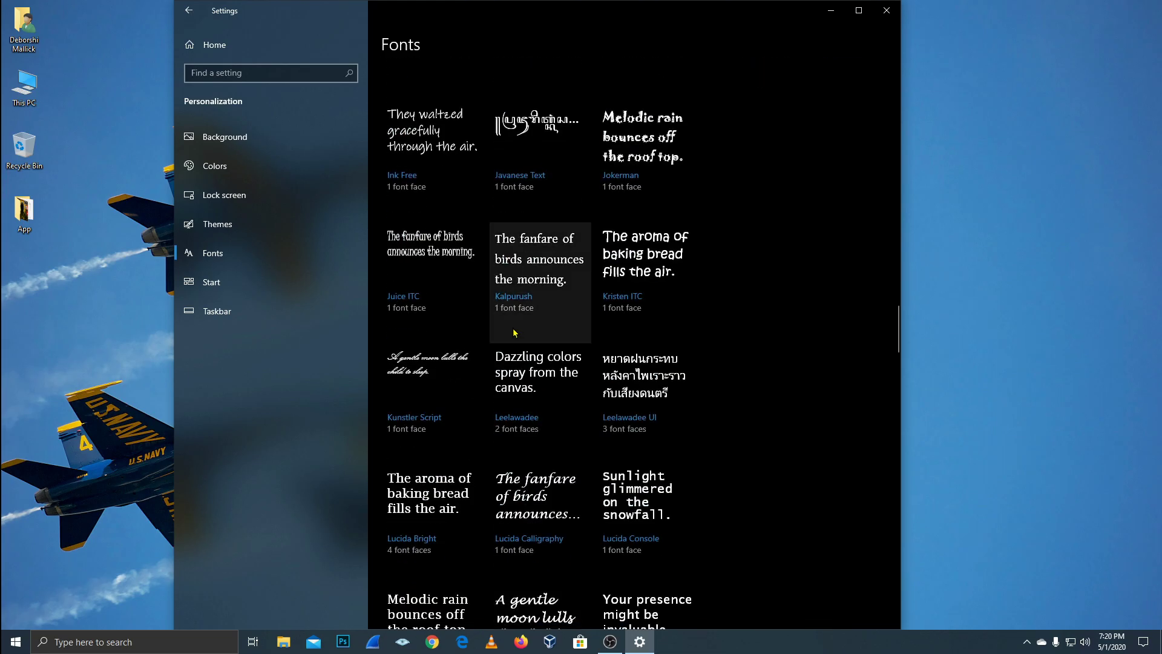
{"action": "left_click", "coordinate": [644, 255]}
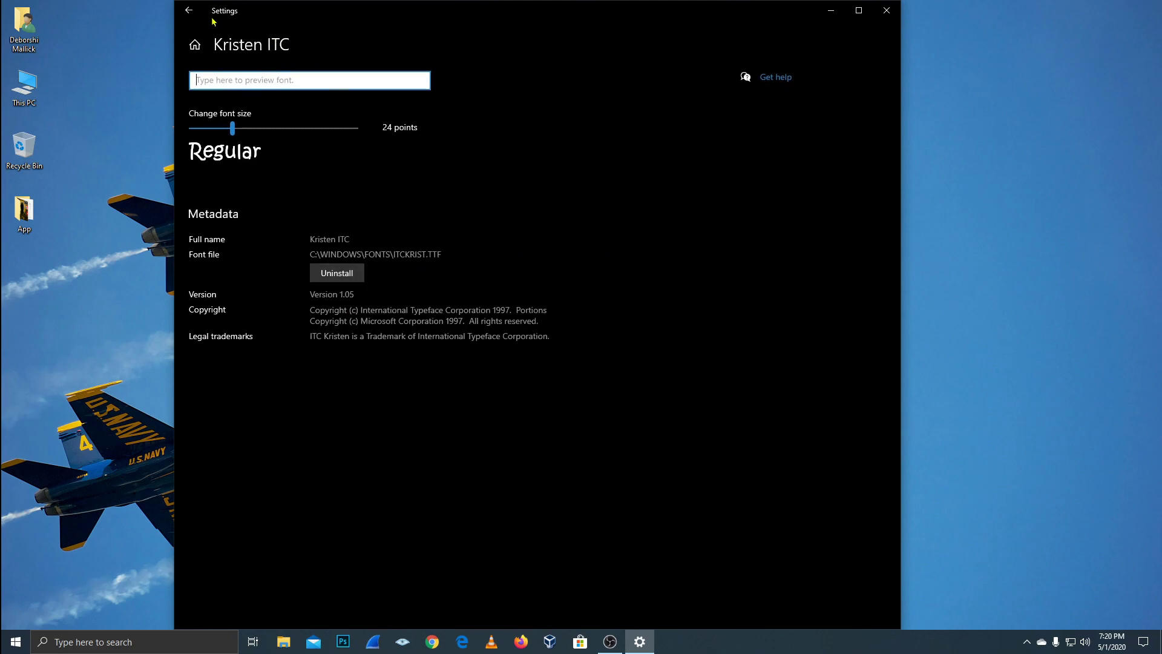
{"action": "left_click", "coordinate": [188, 10]}
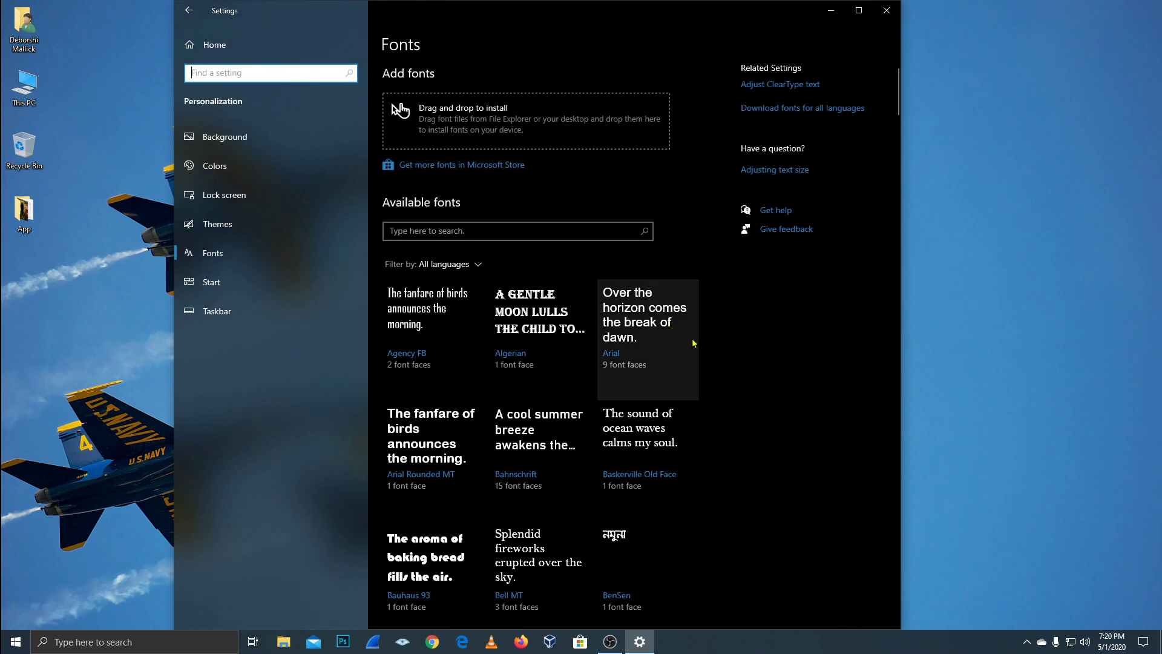
Step: On the Start page, turn on Use Start full screen and preview the full-screen Start menu
{"action": "left_click", "coordinate": [262, 286]}
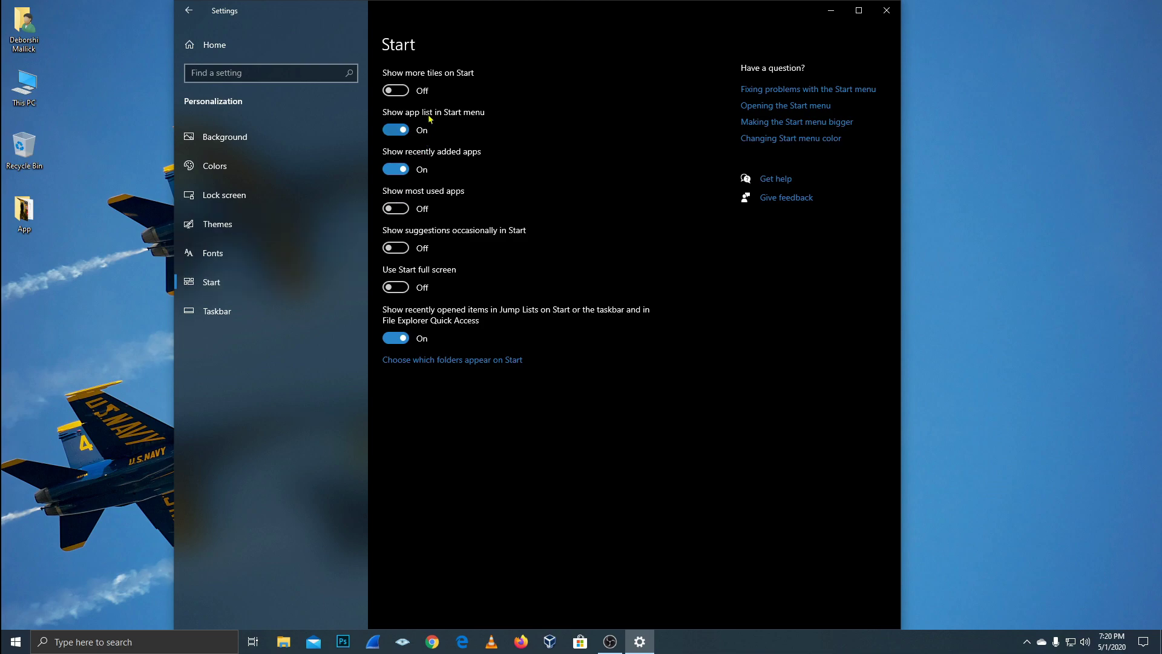
{"action": "left_click", "coordinate": [16, 642]}
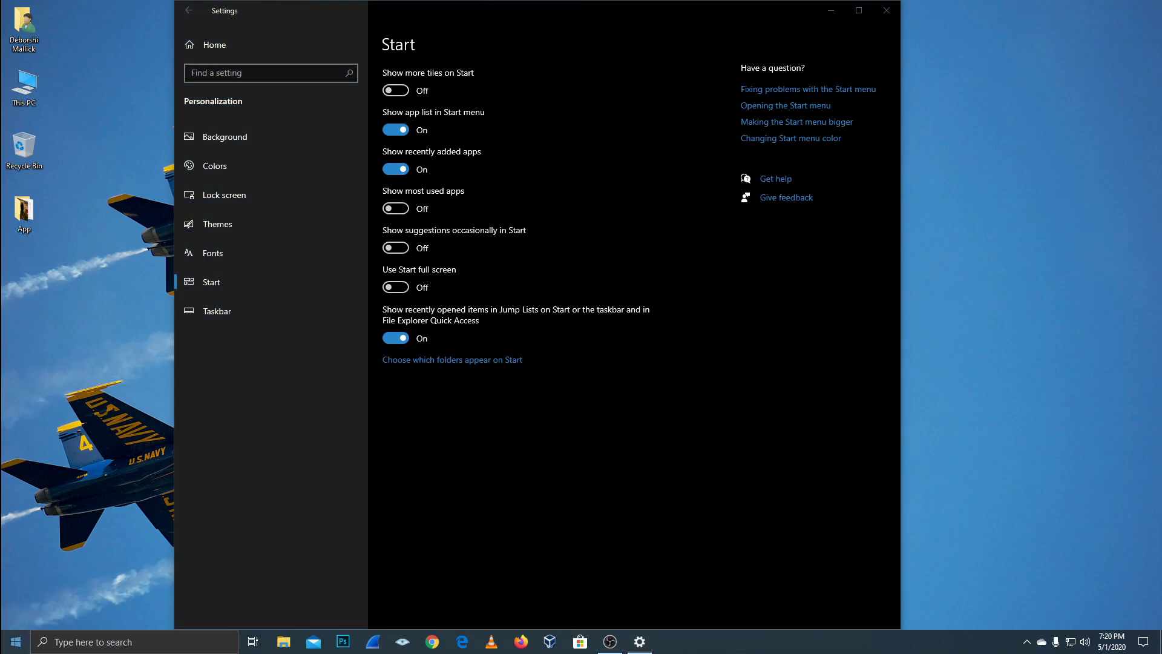
{"action": "left_click", "coordinate": [435, 290]}
{"action": "key", "text": "super"}
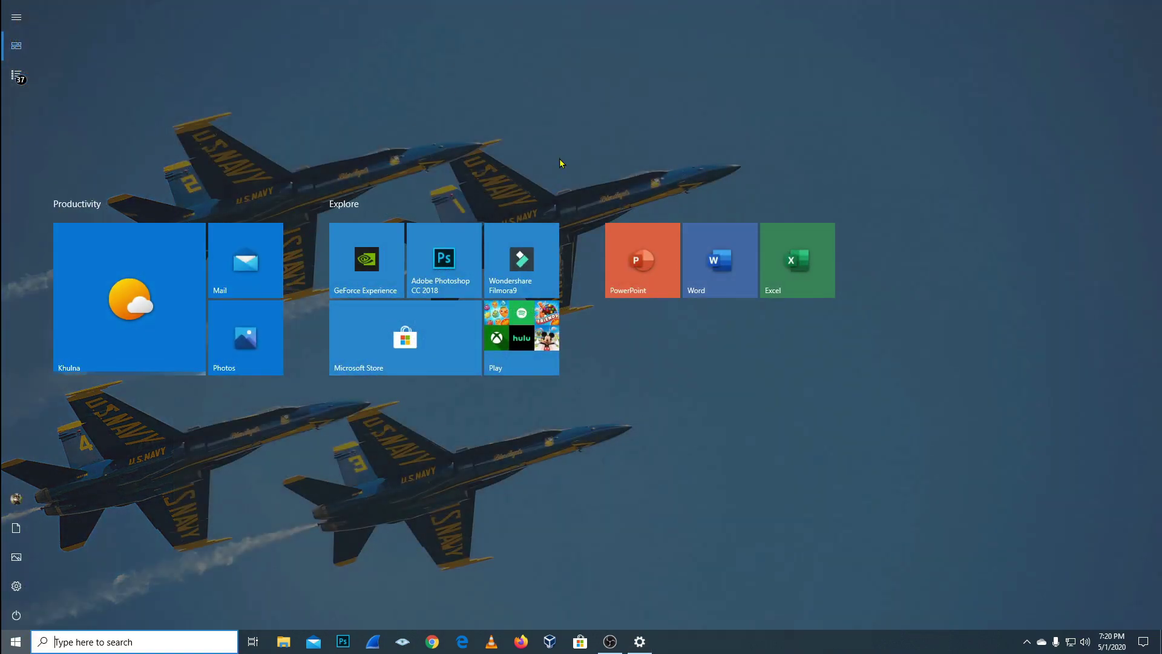
{"action": "key", "text": "super"}
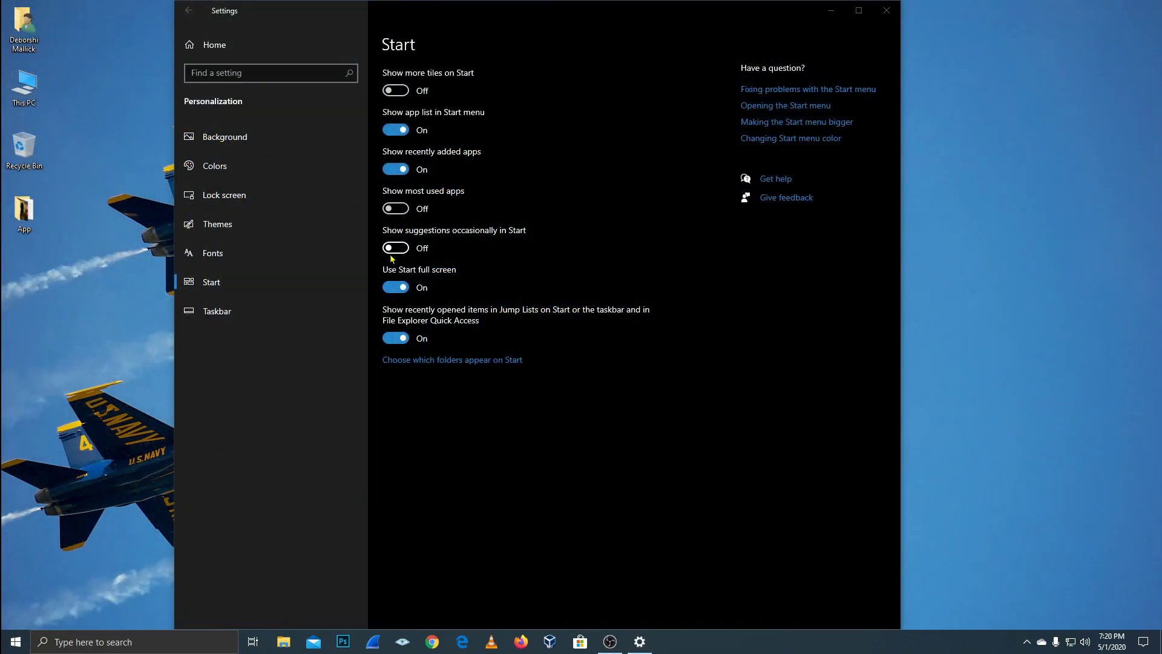
Step: Toggle Use Start full screen off and back on, previewing the Start menu again
{"action": "left_click", "coordinate": [402, 286]}
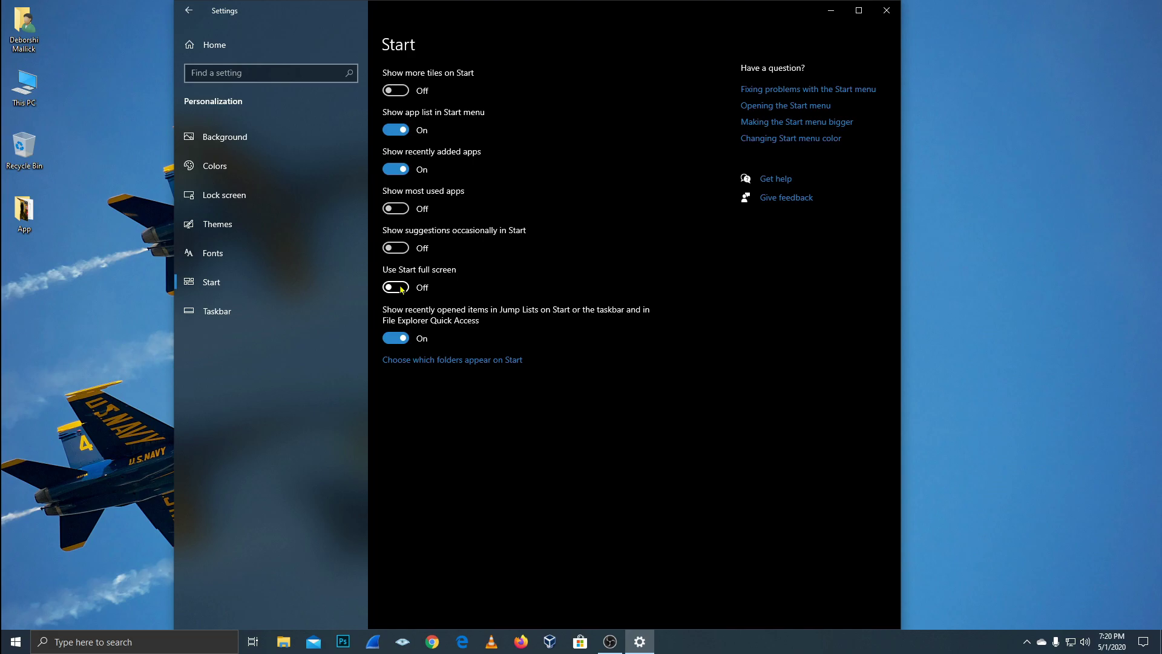
{"action": "left_click", "coordinate": [415, 292]}
{"action": "key", "text": "super"}
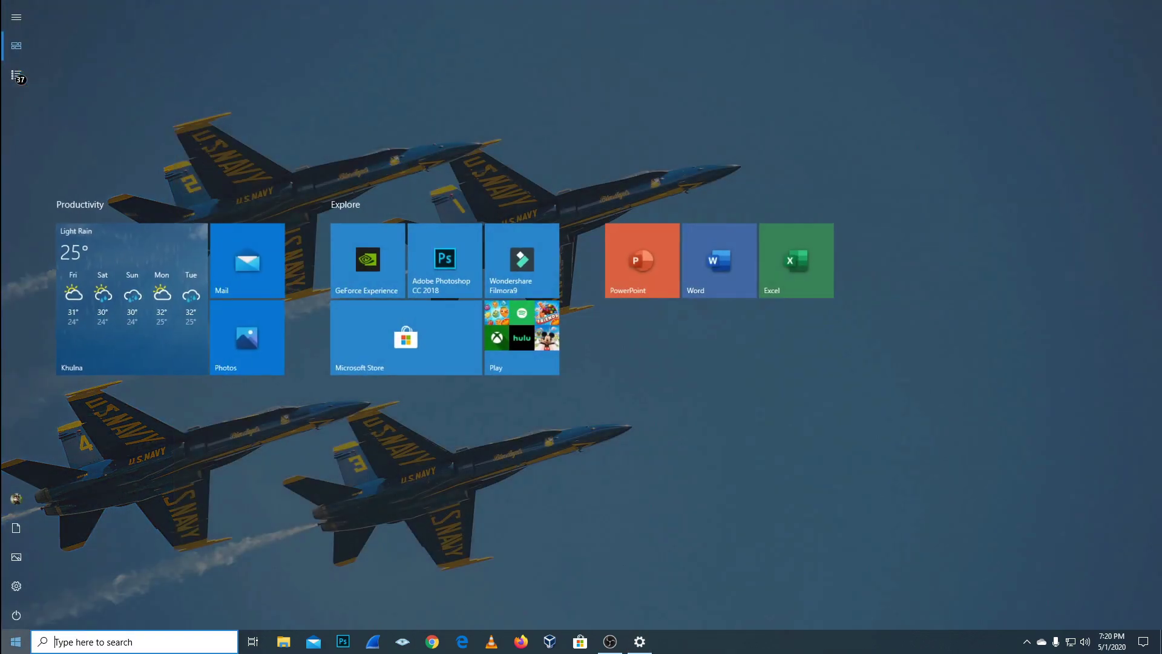
{"action": "key", "text": "super"}
{"action": "key", "text": "super"}
{"action": "key", "text": "super"}
{"action": "key", "text": "super"}
{"action": "key", "text": "super"}
{"action": "key", "text": "super"}
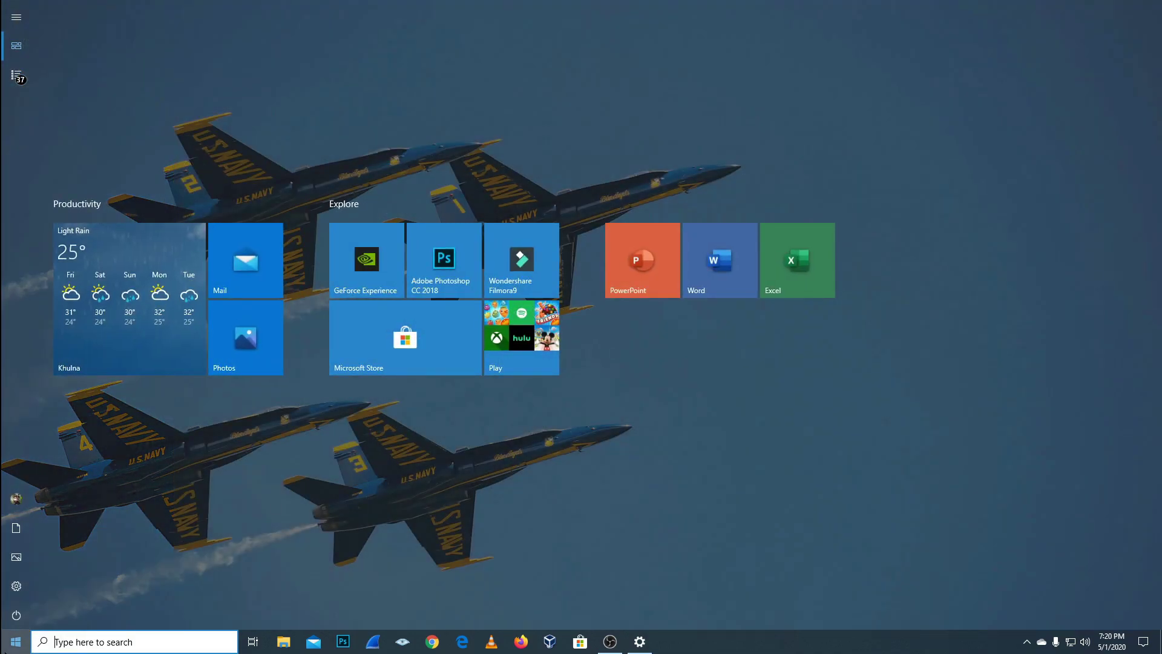
{"action": "key", "text": "super"}
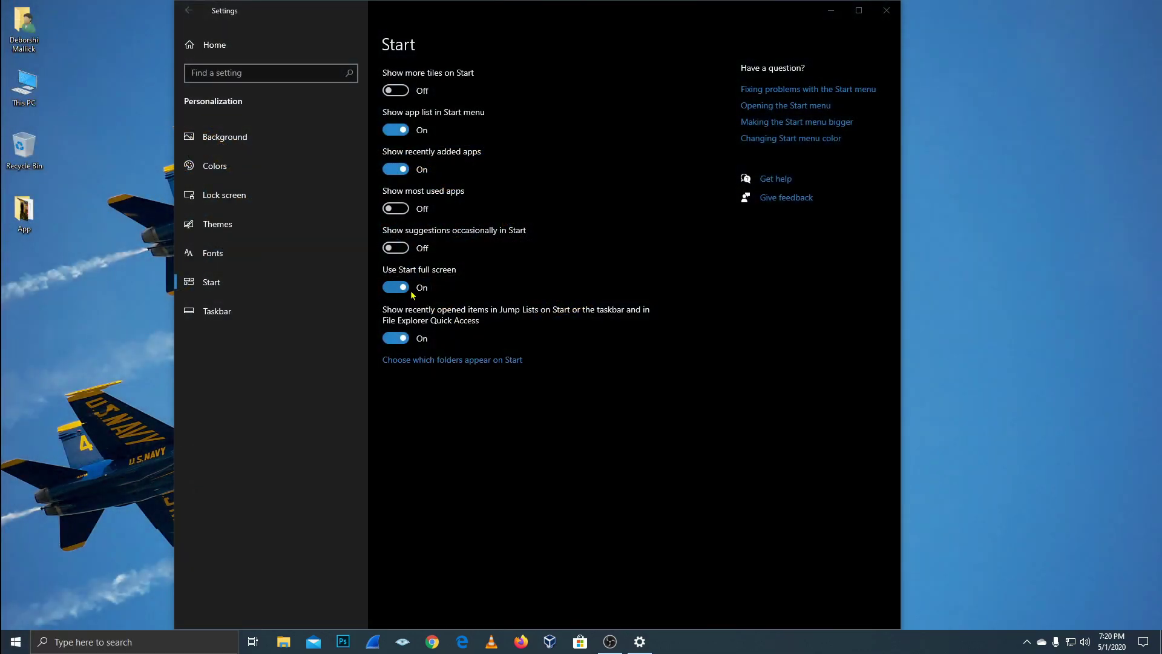
Step: Look through the Taskbar settings page and return to the Settings home
{"action": "left_click", "coordinate": [264, 311]}
{"action": "scroll", "coordinate": [448, 272], "scroll_direction": "down", "scroll_amount": 7}
{"action": "scroll", "coordinate": [423, 181], "scroll_direction": "up", "scroll_amount": 7}
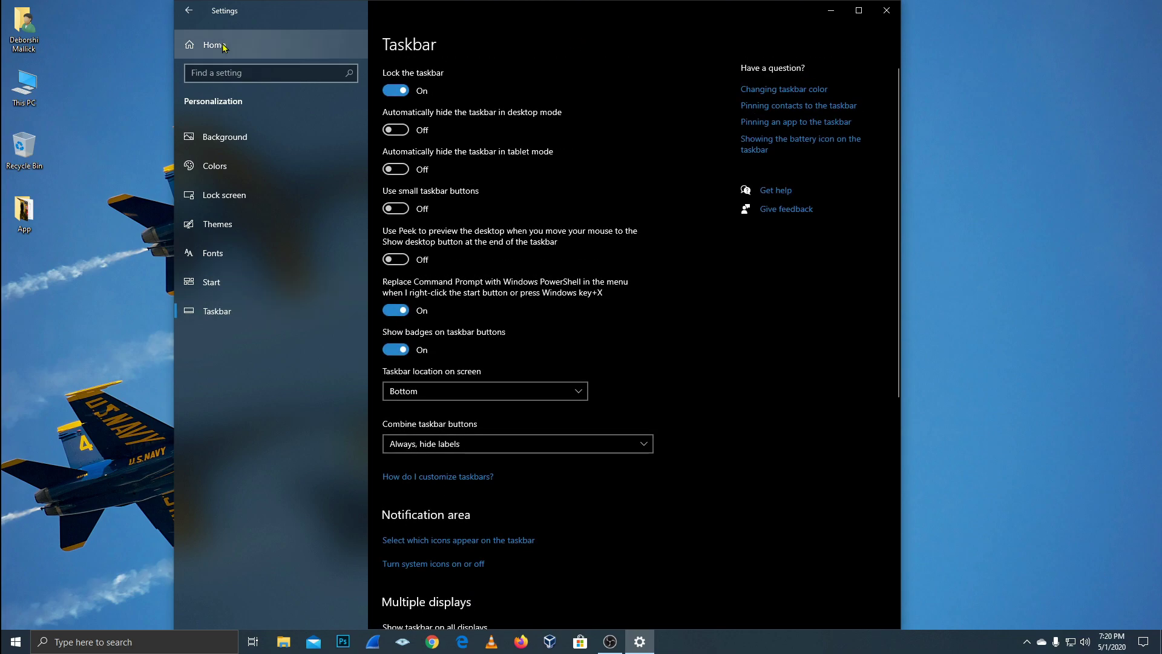
{"action": "left_click", "coordinate": [189, 11]}
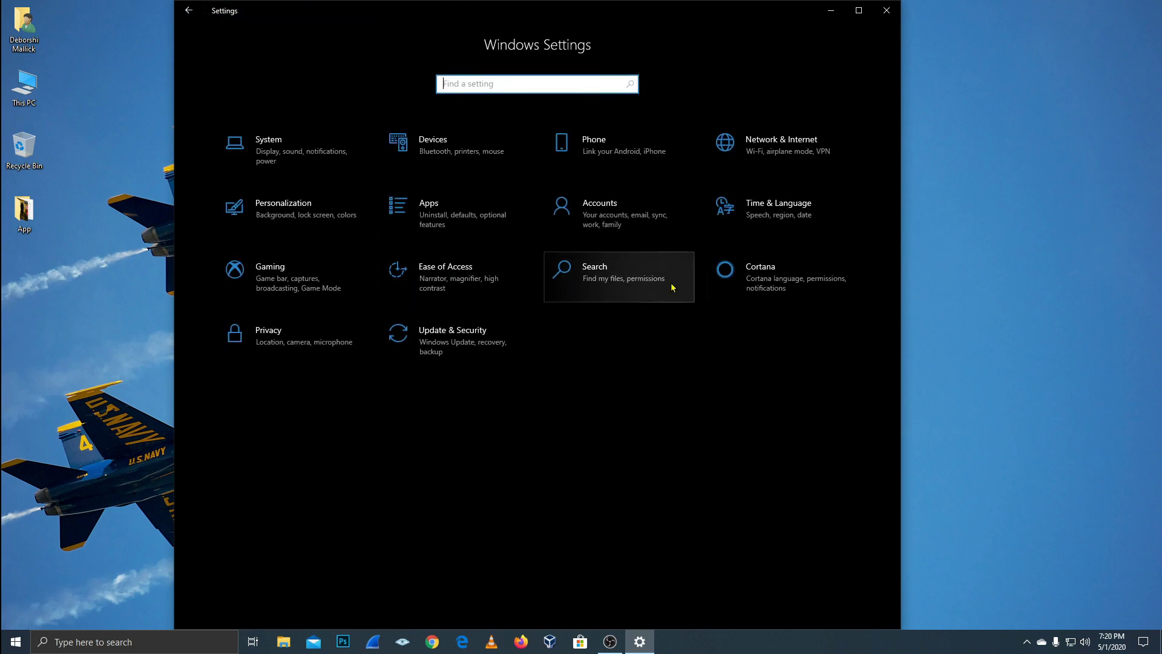
Step: Scroll through the Apps & features list, return Home, and open the Cortana settings
{"action": "left_click", "coordinate": [433, 216]}
{"action": "scroll", "coordinate": [563, 399], "scroll_direction": "down", "scroll_amount": 20}
{"action": "scroll", "coordinate": [581, 411], "scroll_direction": "up", "scroll_amount": 20}
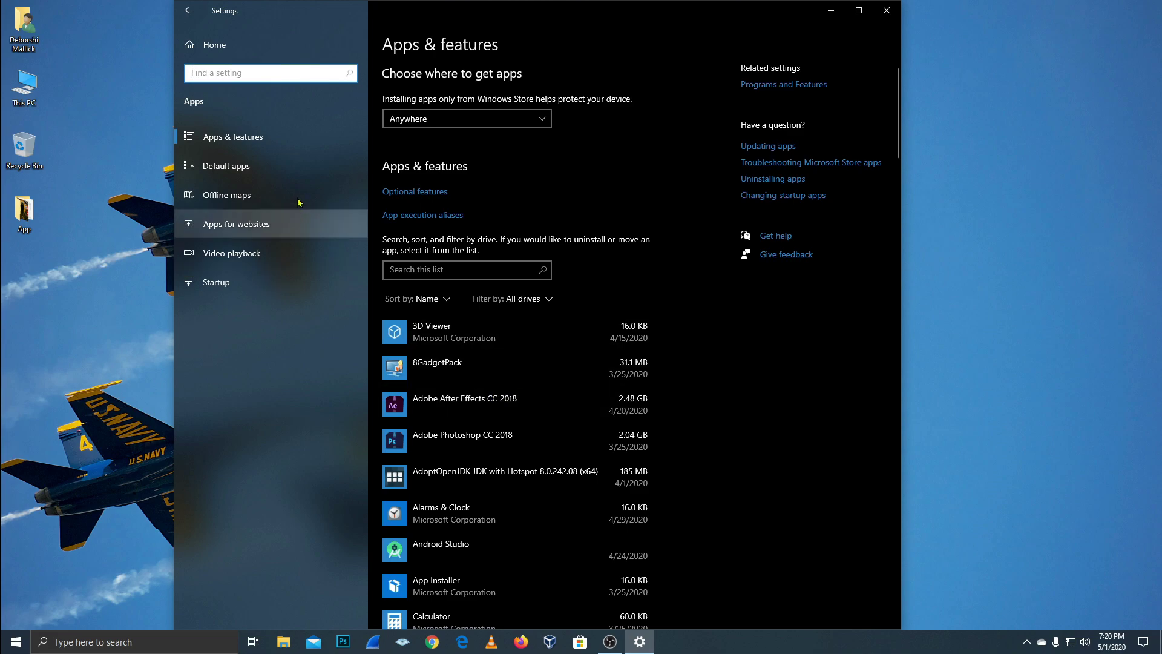
{"action": "left_click", "coordinate": [189, 10]}
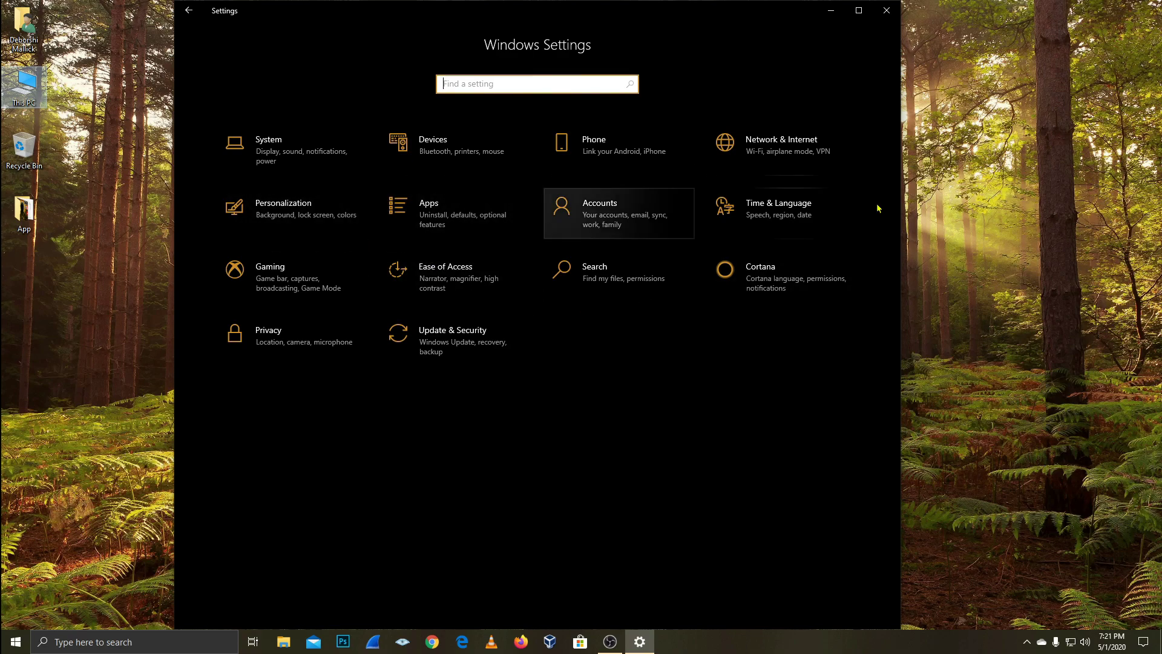
{"action": "left_click", "coordinate": [974, 150]}
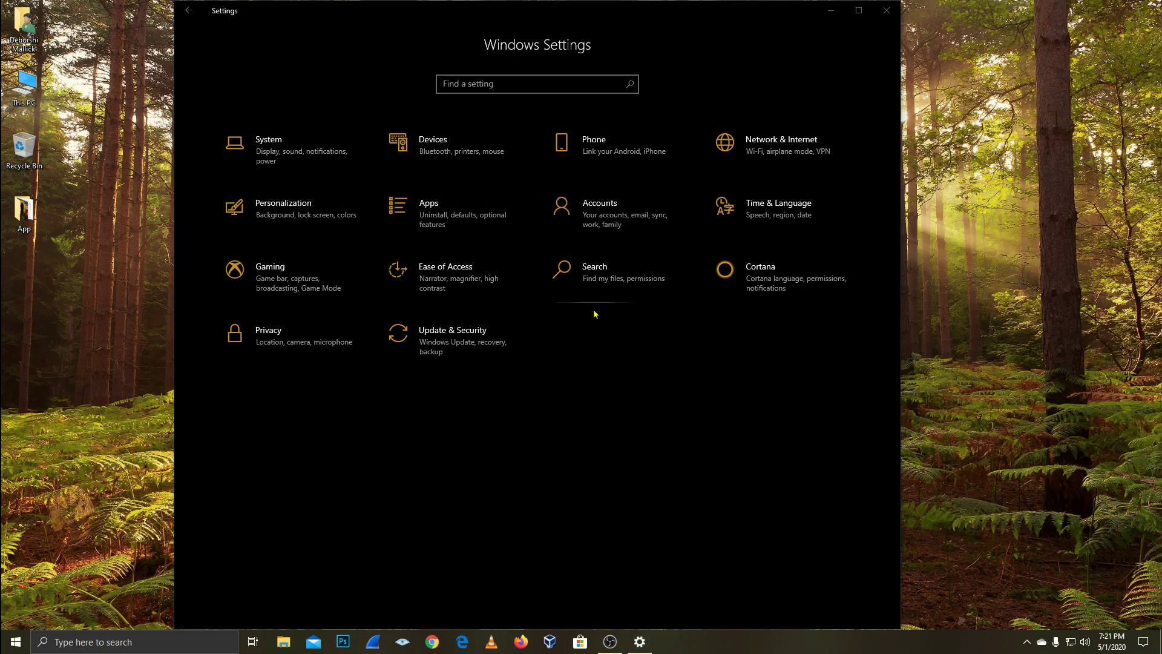
{"action": "left_click", "coordinate": [758, 268]}
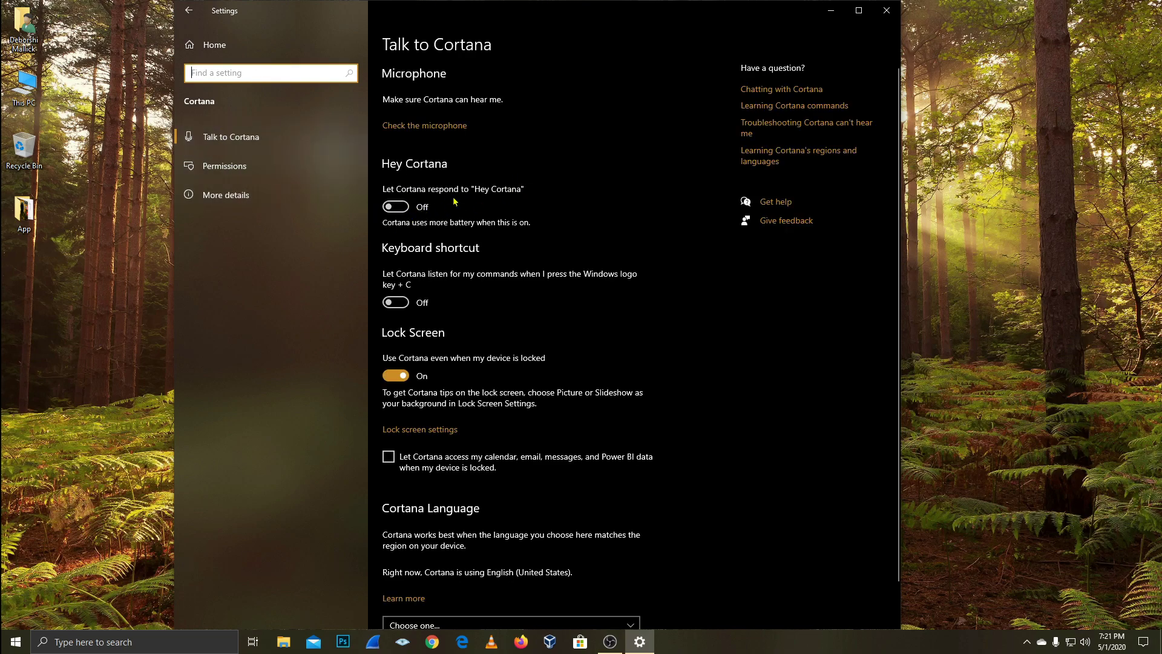
Step: Turn on Hey Cortana, grant speech permission, and show the Cortana button on the taskbar
{"action": "left_click", "coordinate": [400, 208]}
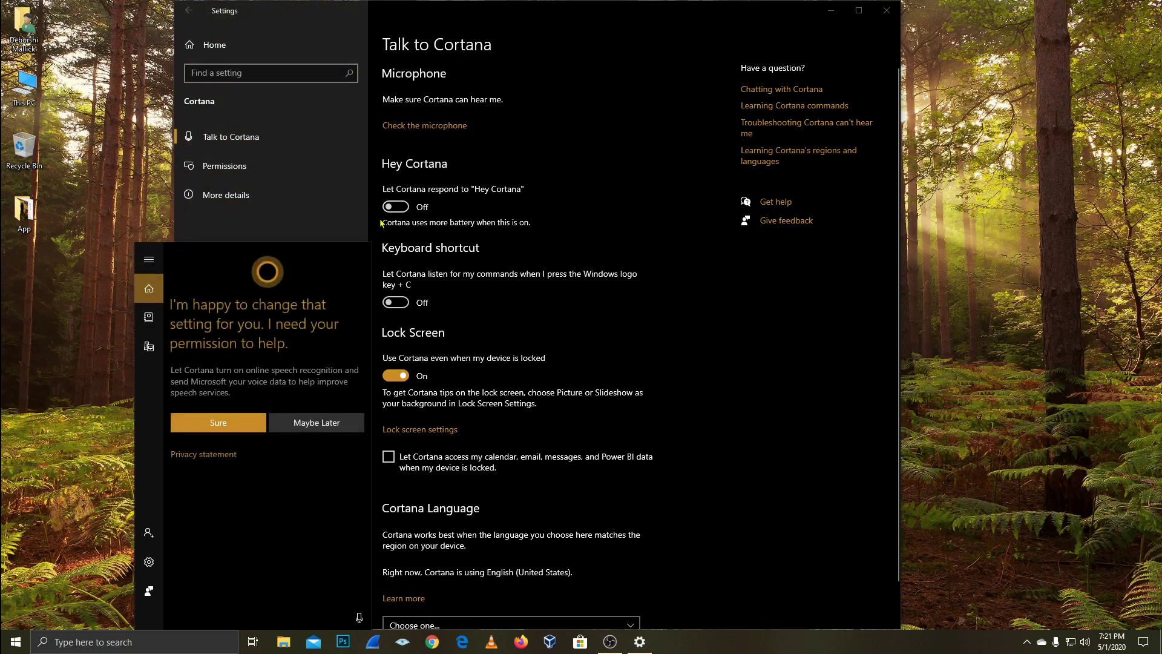
{"action": "left_click", "coordinate": [243, 427]}
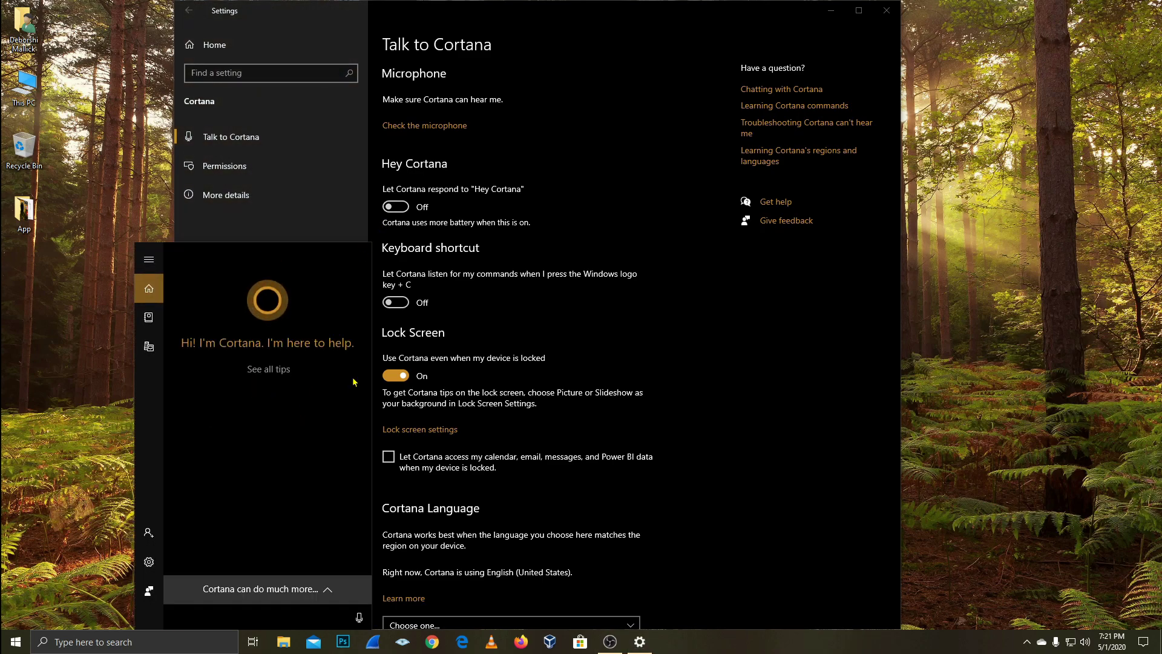
{"action": "right_click", "coordinate": [795, 647]}
{"action": "right_click", "coordinate": [744, 645]}
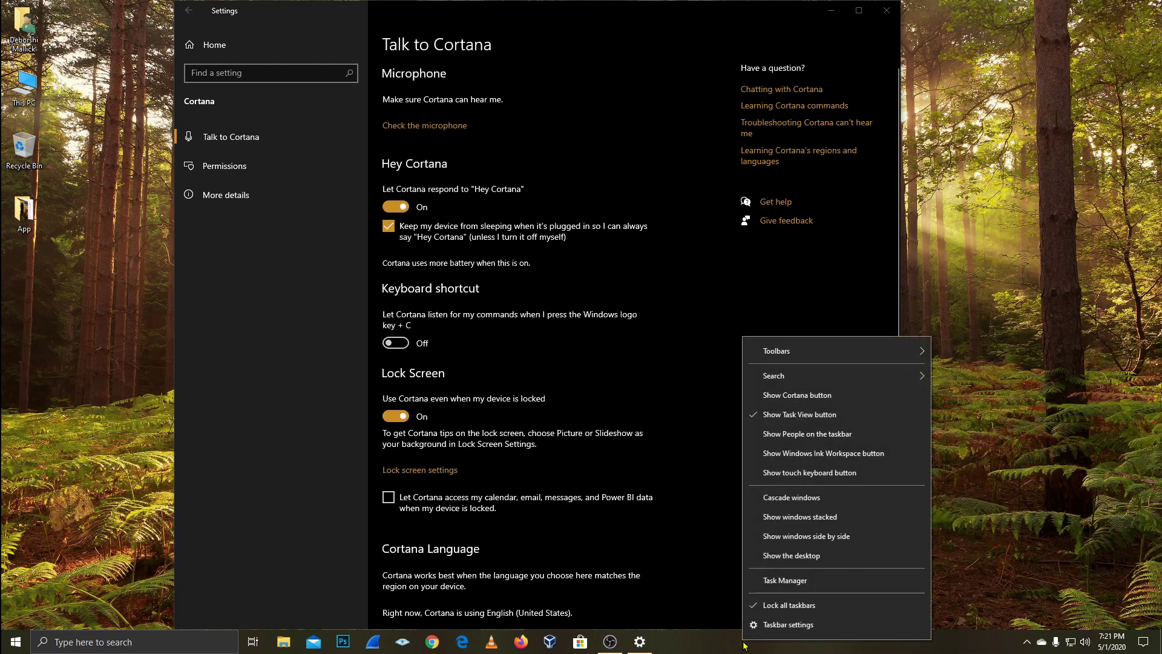
{"action": "left_click", "coordinate": [793, 395]}
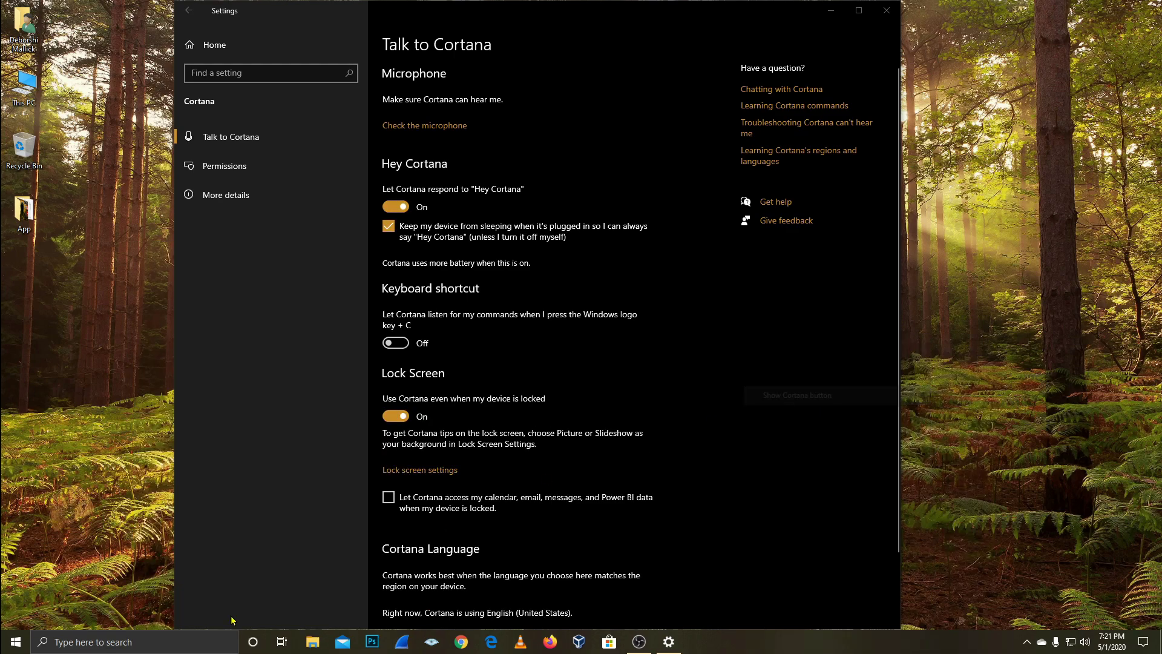
Step: Look at Cortana's weather card, then turn Hey Cortana off and return to the Settings home
{"action": "left_click", "coordinate": [263, 644]}
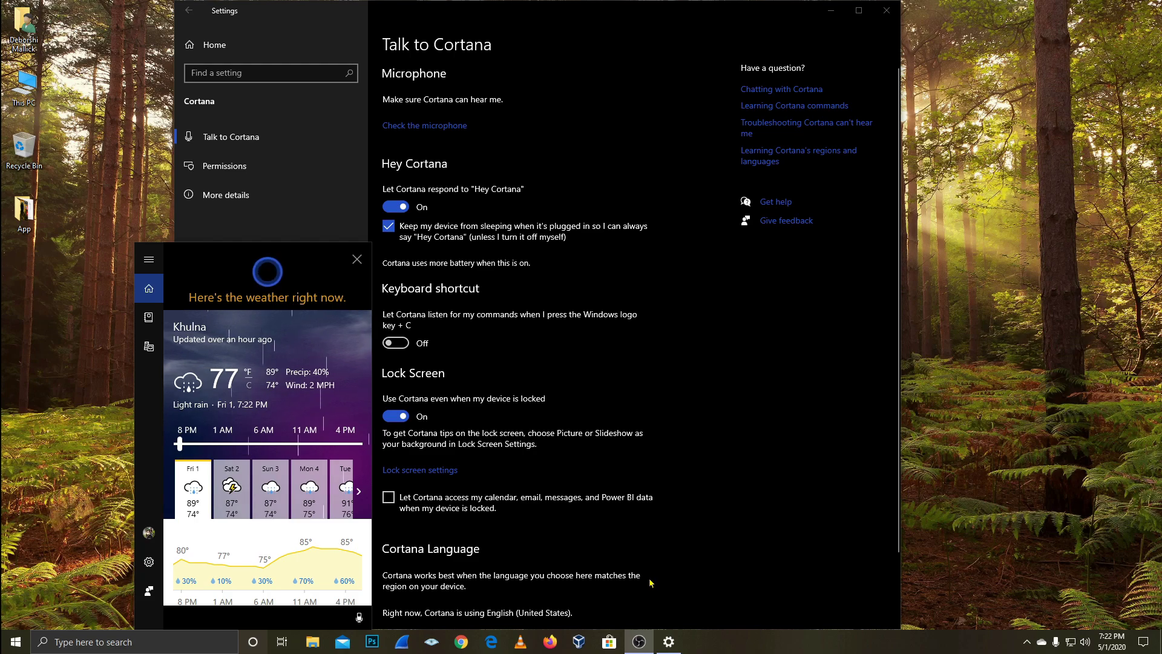
{"action": "scroll", "coordinate": [284, 496], "scroll_direction": "down", "scroll_amount": 2}
{"action": "scroll", "coordinate": [289, 523], "scroll_direction": "up", "scroll_amount": 2}
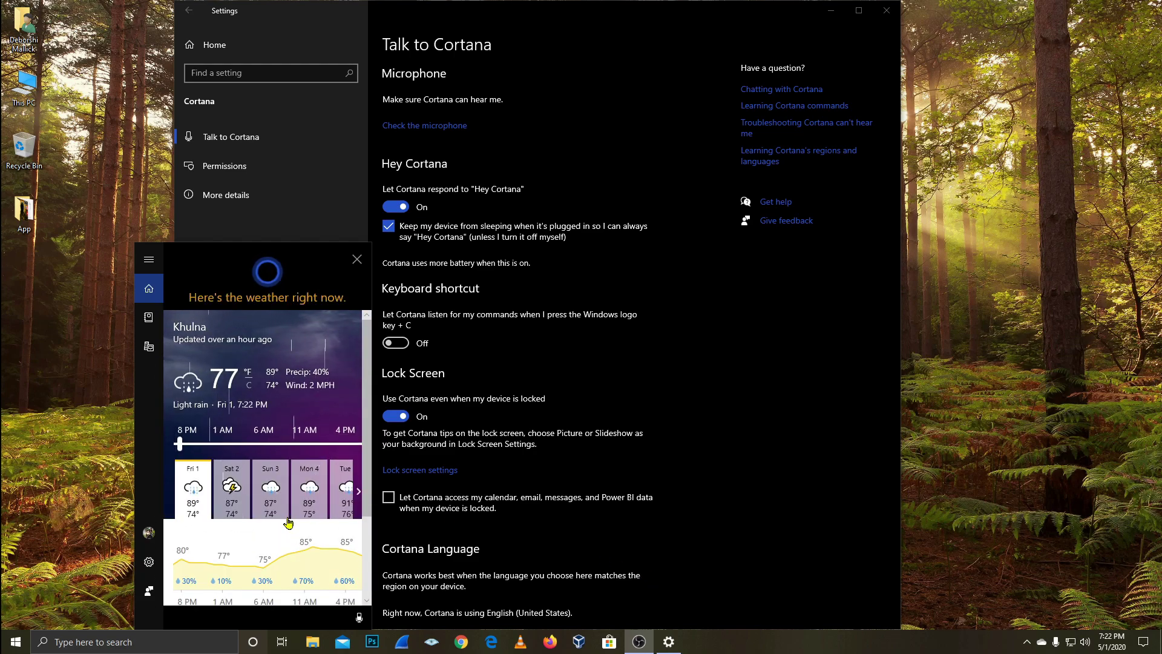
{"action": "mouse_move", "coordinate": [159, 310]}
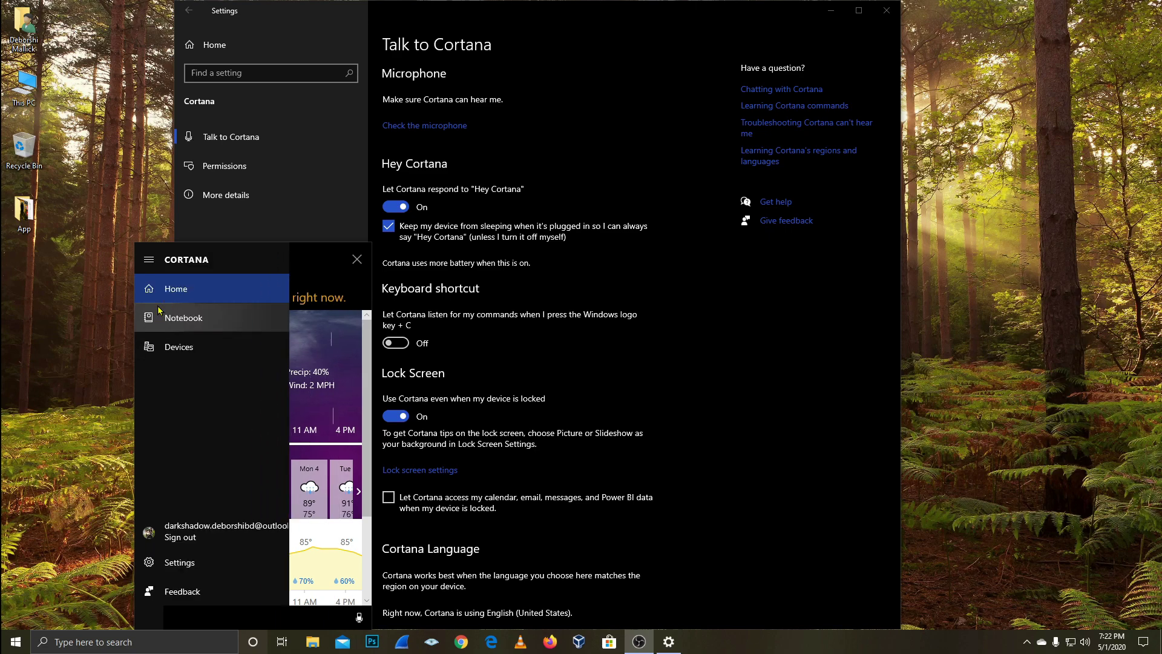
{"action": "left_click", "coordinate": [396, 316]}
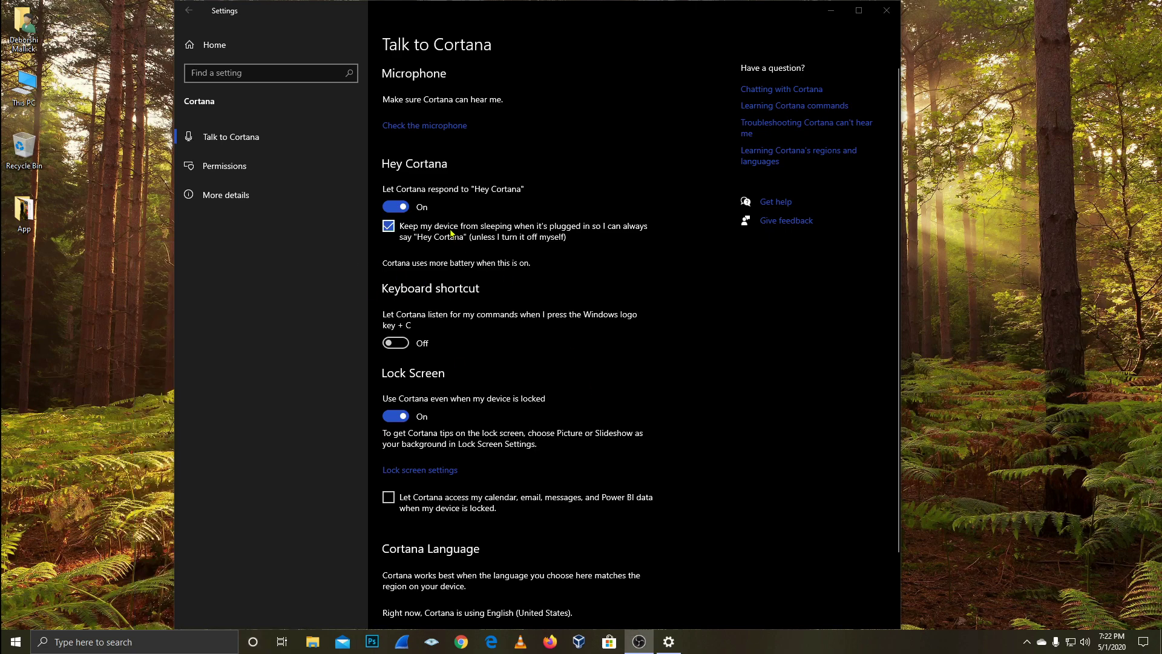
{"action": "left_click", "coordinate": [395, 207]}
{"action": "left_click", "coordinate": [189, 10]}
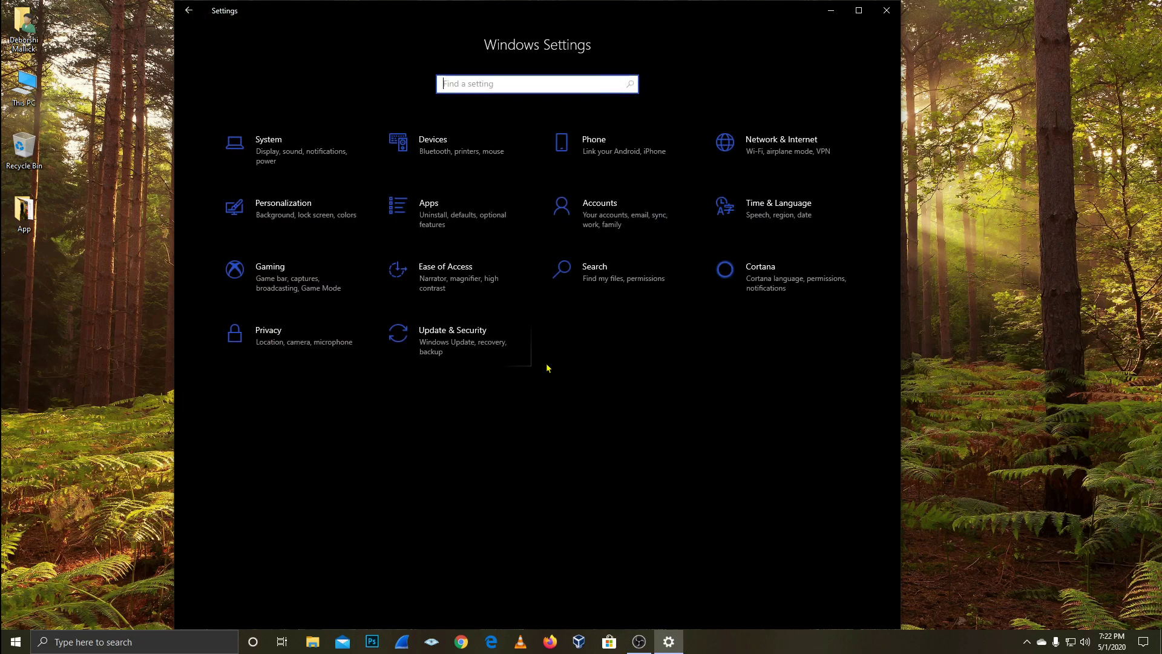
Step: In Windows Update, start downloading and installing the optional 2020-04 Cumulative Update
{"action": "left_click", "coordinate": [517, 358]}
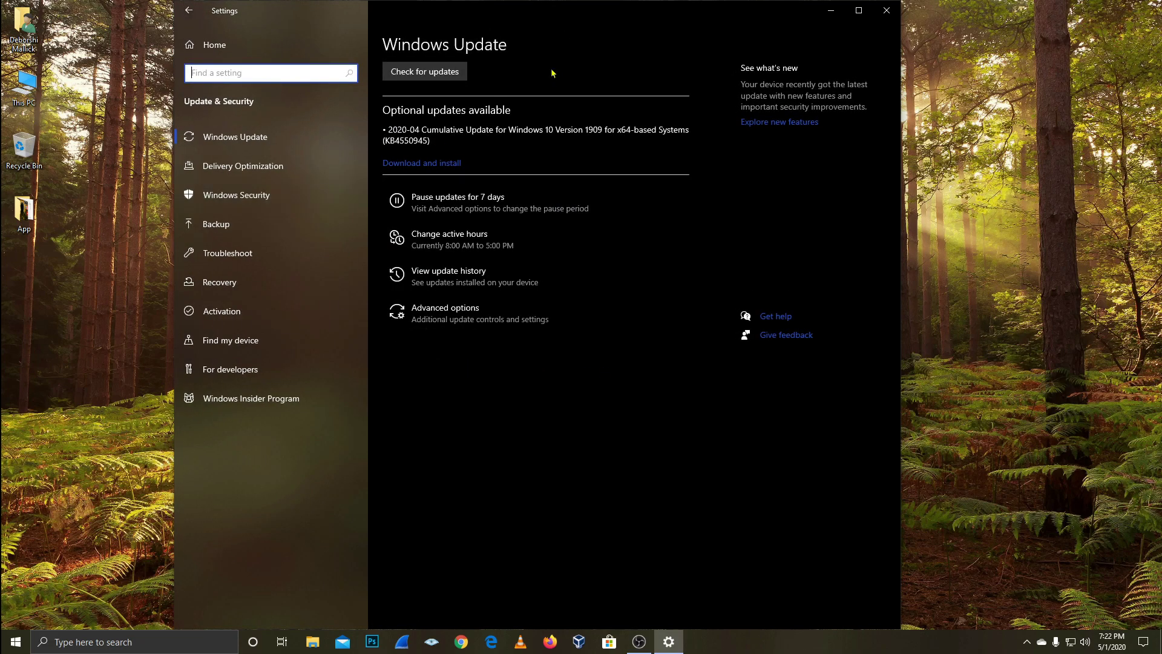
{"action": "left_click", "coordinate": [428, 165]}
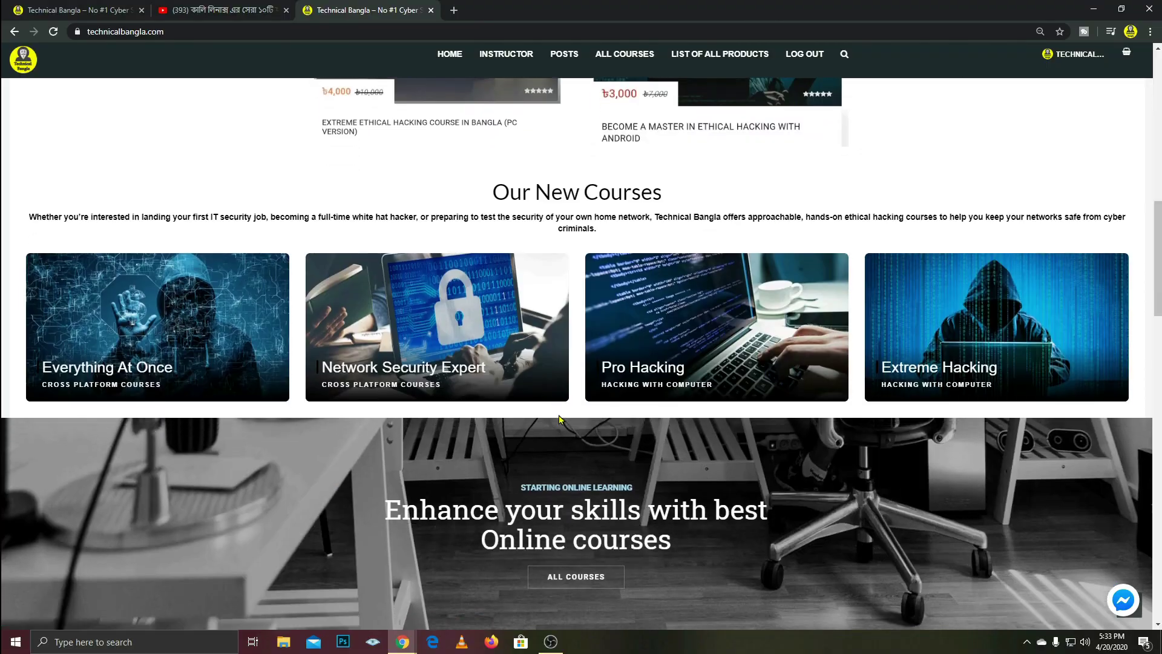
Step: Play the 'Learn To Use Technical Bangla Website' video on technicalbangla.com and skip to 1:55
{"action": "scroll", "coordinate": [176, 274], "scroll_direction": "down", "scroll_amount": 9}
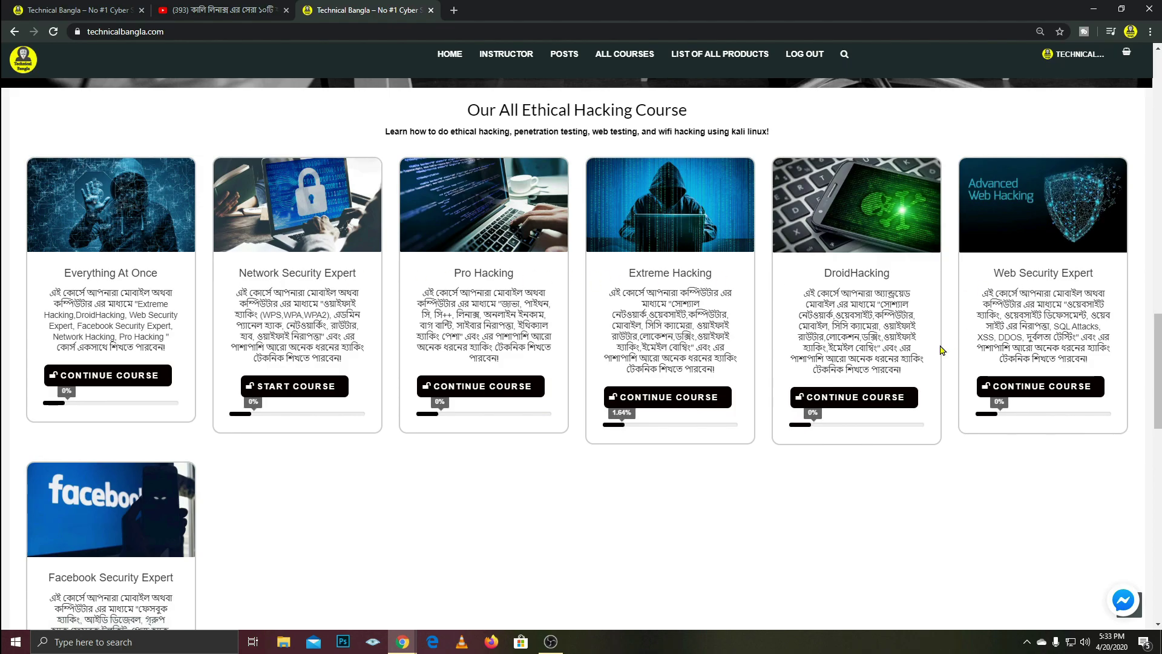
{"action": "scroll", "coordinate": [841, 408], "scroll_direction": "up", "scroll_amount": 15}
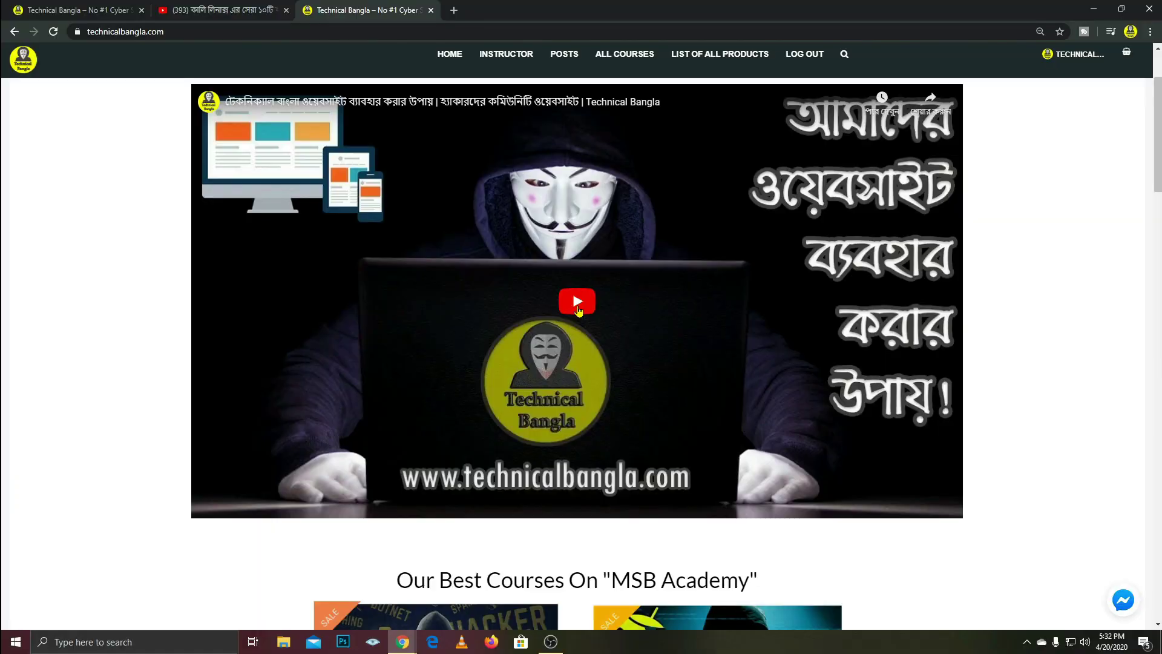
{"action": "scroll", "coordinate": [603, 398], "scroll_direction": "up", "scroll_amount": 1}
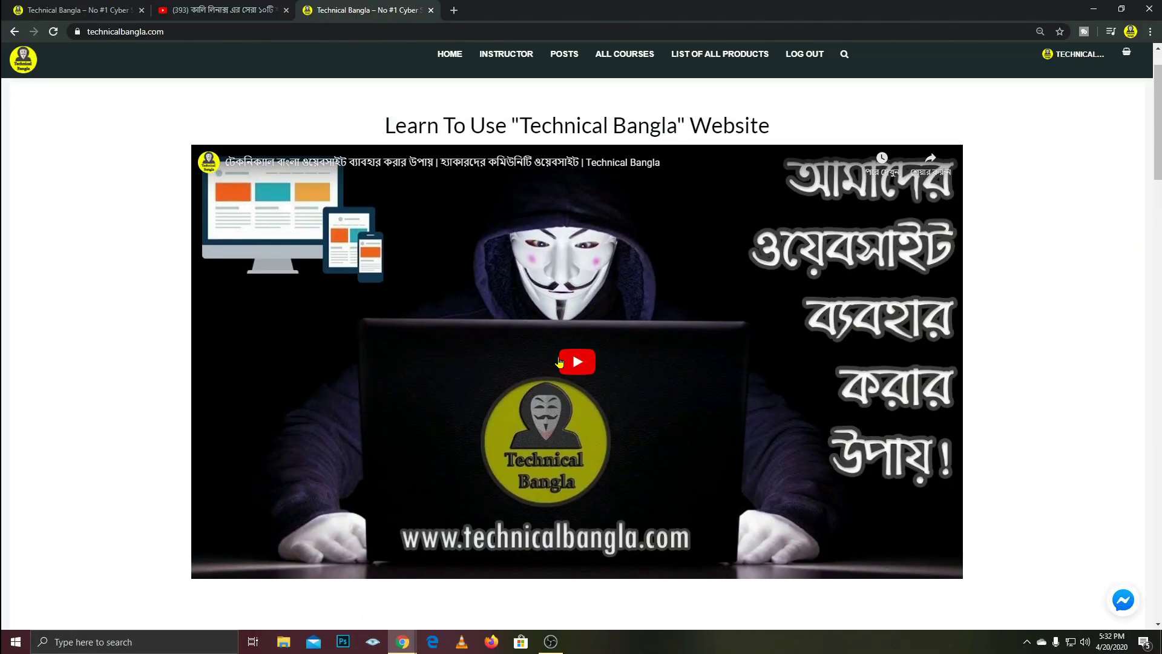
{"action": "left_click", "coordinate": [430, 423]}
{"action": "left_click_drag", "start_coordinate": [326, 557], "coordinate": [396, 558]}
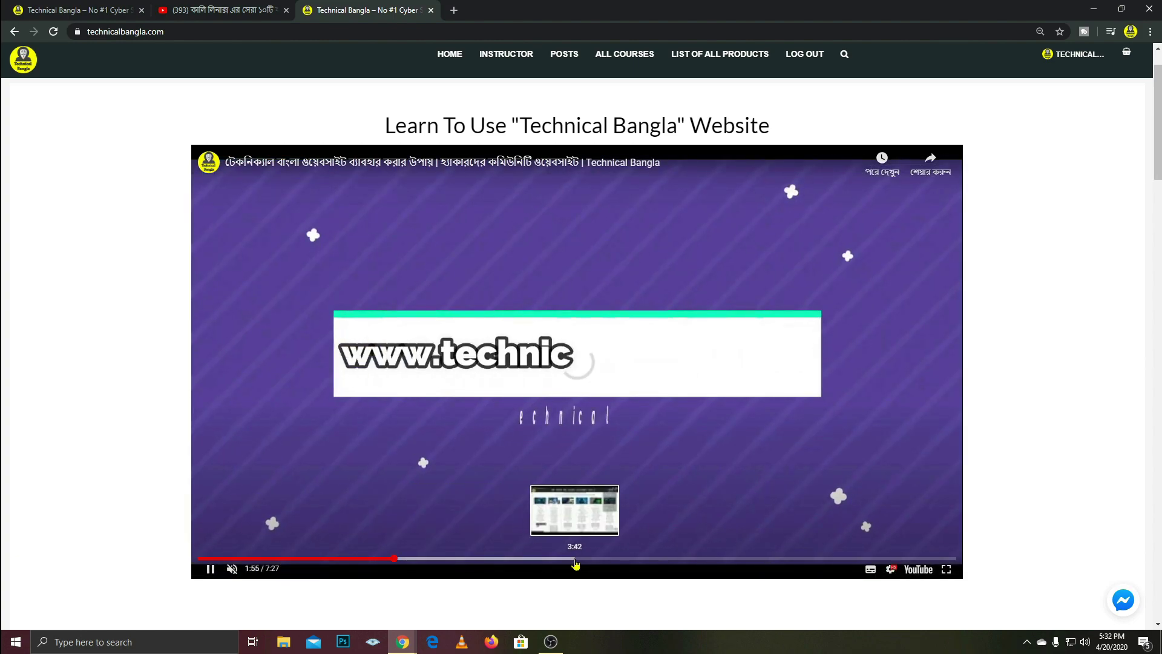